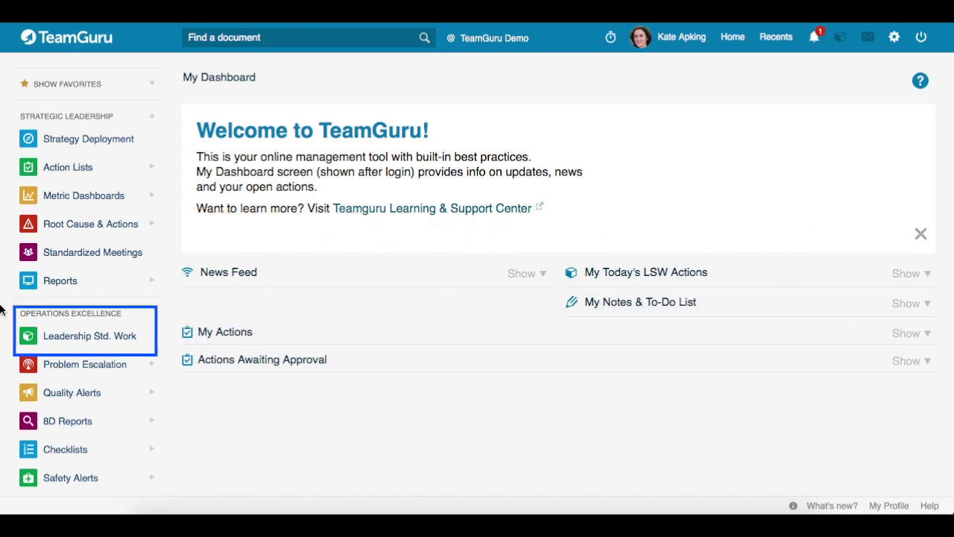
Step: Open the Leadership Std. Work list showing Torrance's 6 active LSW documents
click(79, 337)
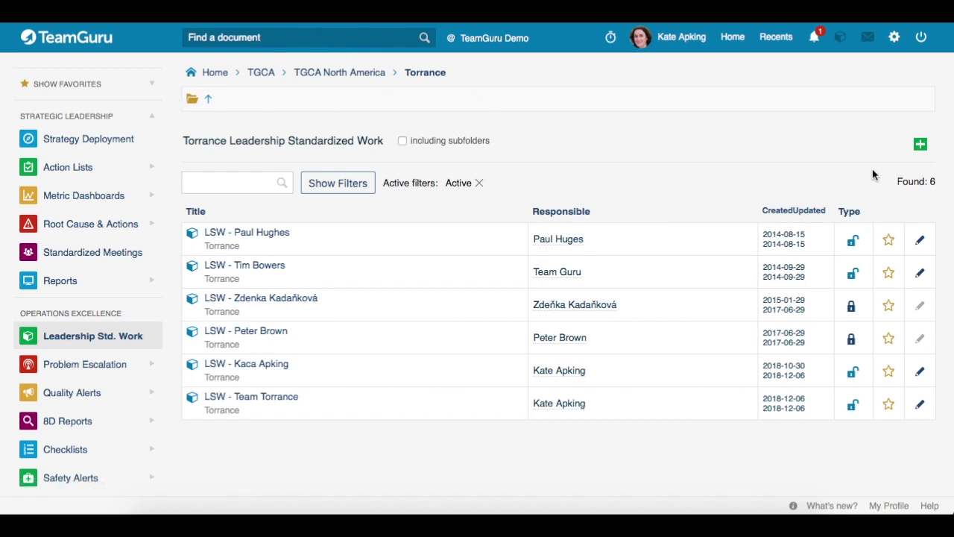
Step: Start a new LSW document in the Torrance folder with type General
click(920, 144)
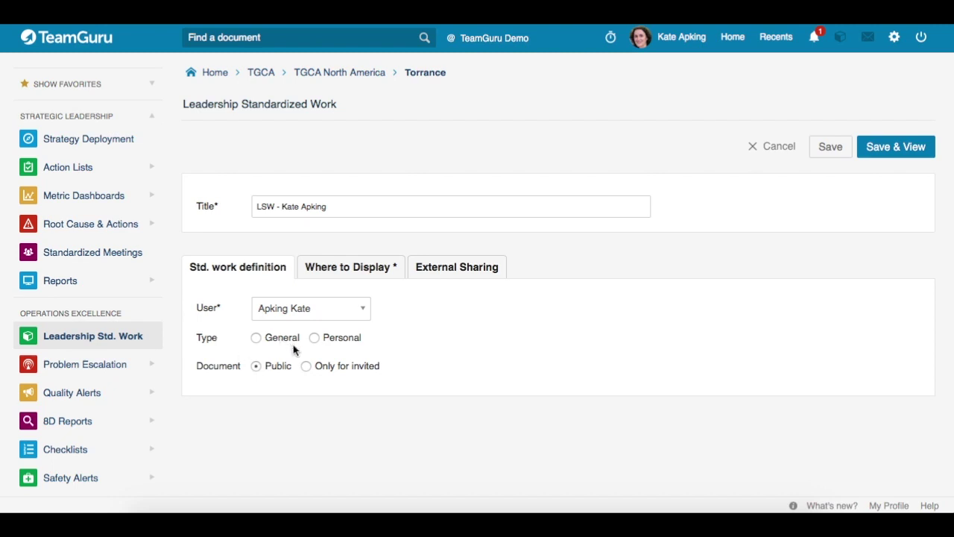
click(256, 338)
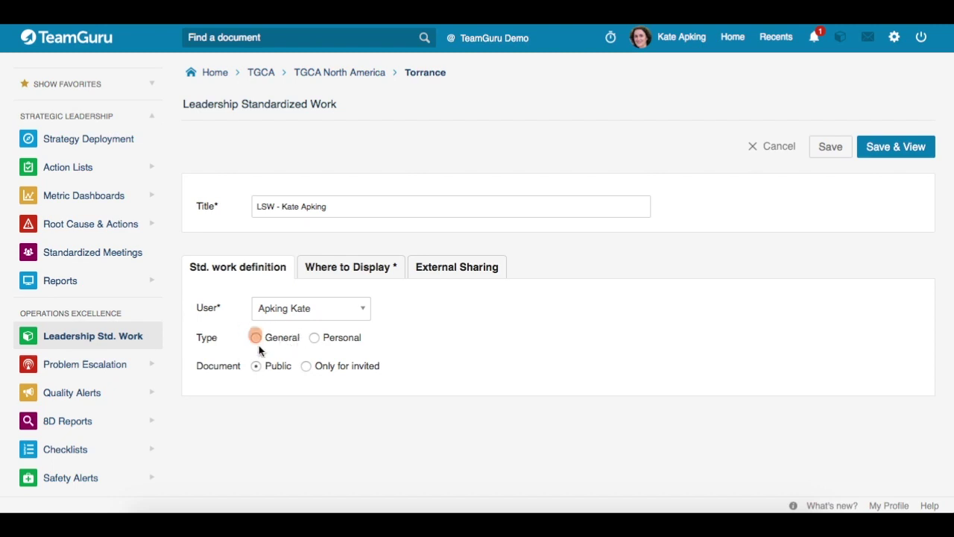
Step: Set the type to Personal, review display folders and external sharing, then save and view it
click(346, 337)
click(353, 270)
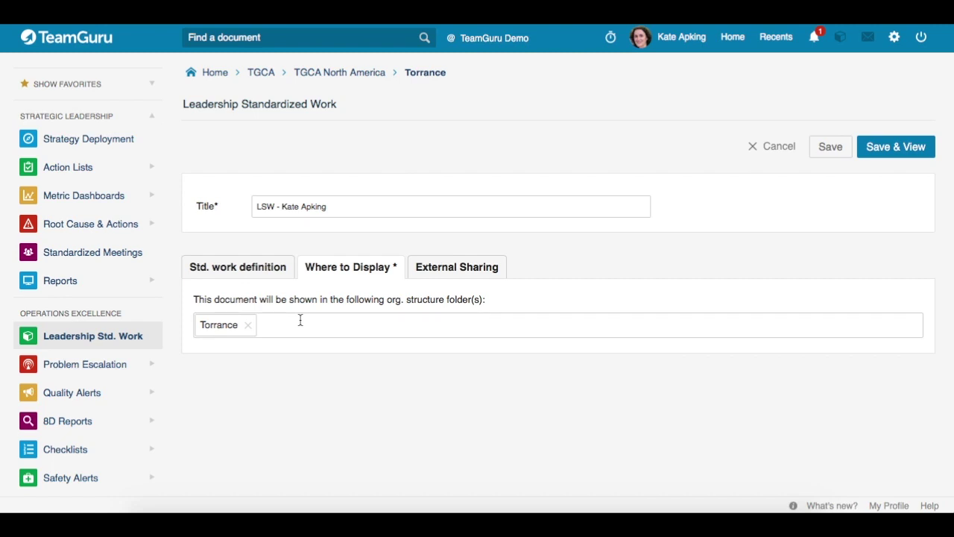
click(476, 273)
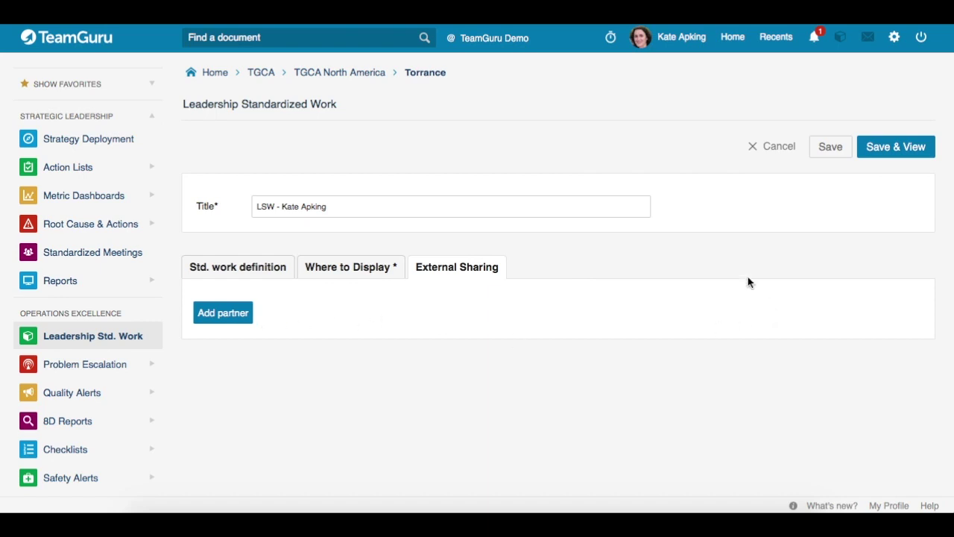
click(897, 146)
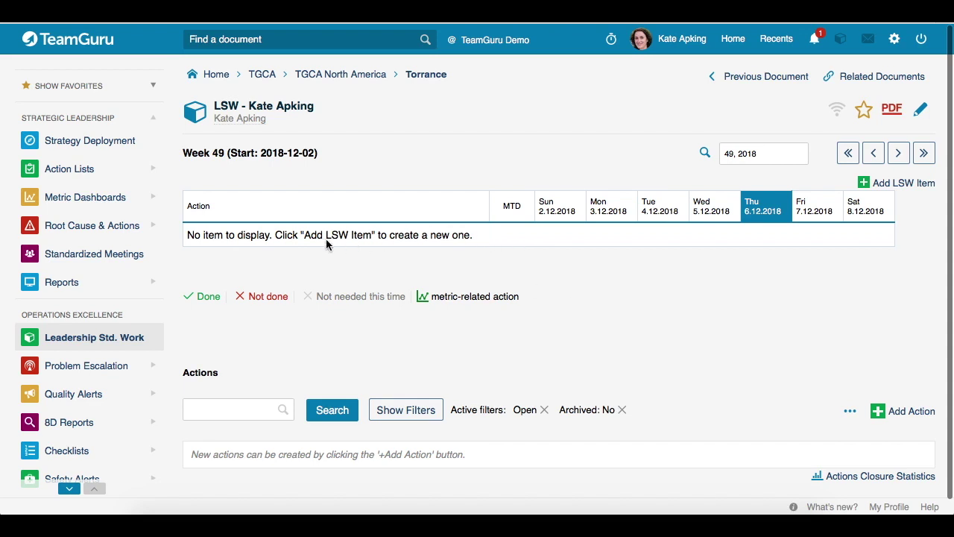
Step: Add a new weekly LSW item and review its responsible person and valid-from date
click(865, 184)
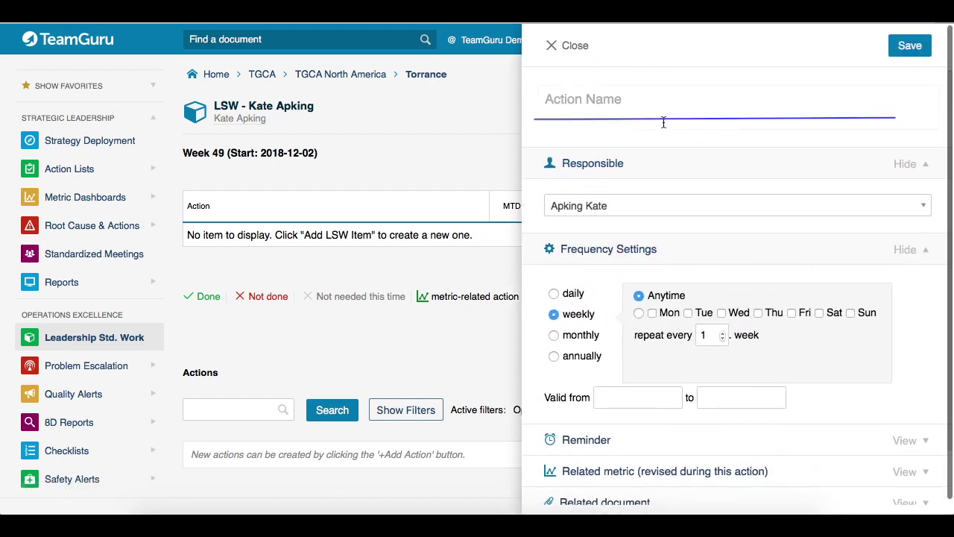
click(924, 165)
click(925, 166)
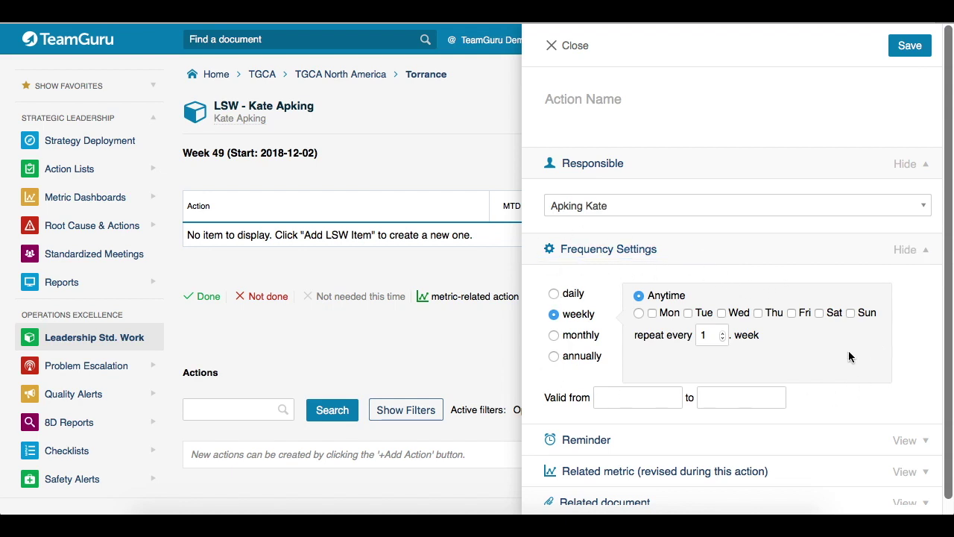
scroll(848, 352, down, 2)
click(636, 339)
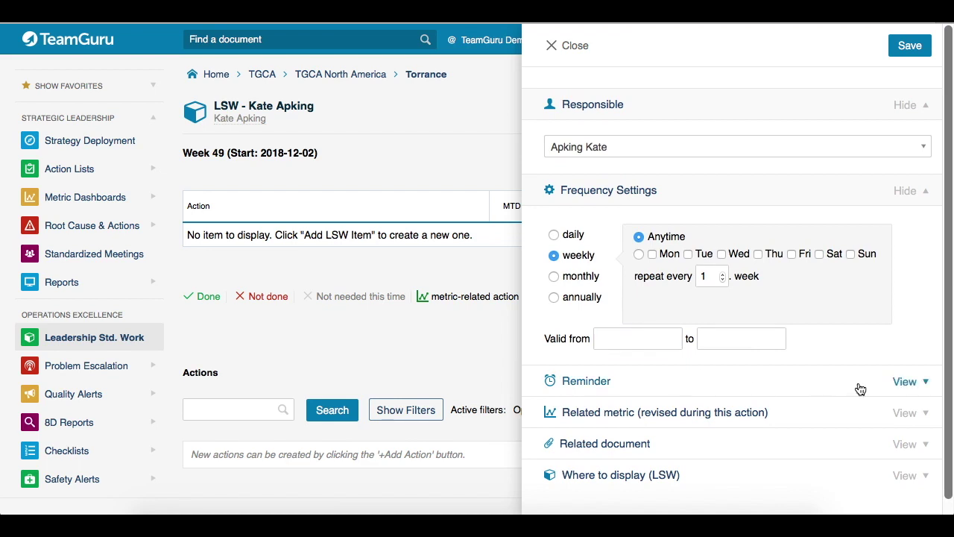
Step: Enable the item's Remind me reminder using in-app notification
scroll(858, 388, down, 1)
click(923, 385)
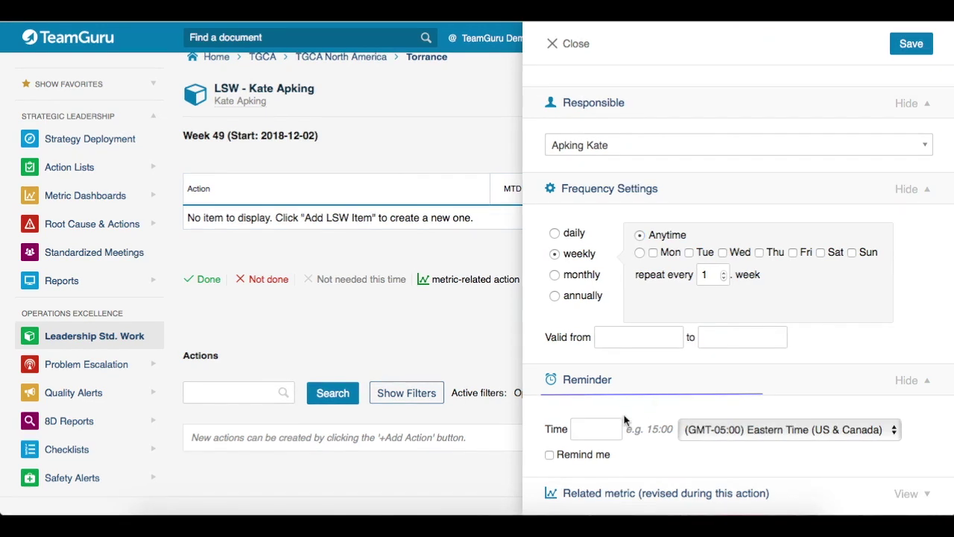
scroll(636, 401, down, 2)
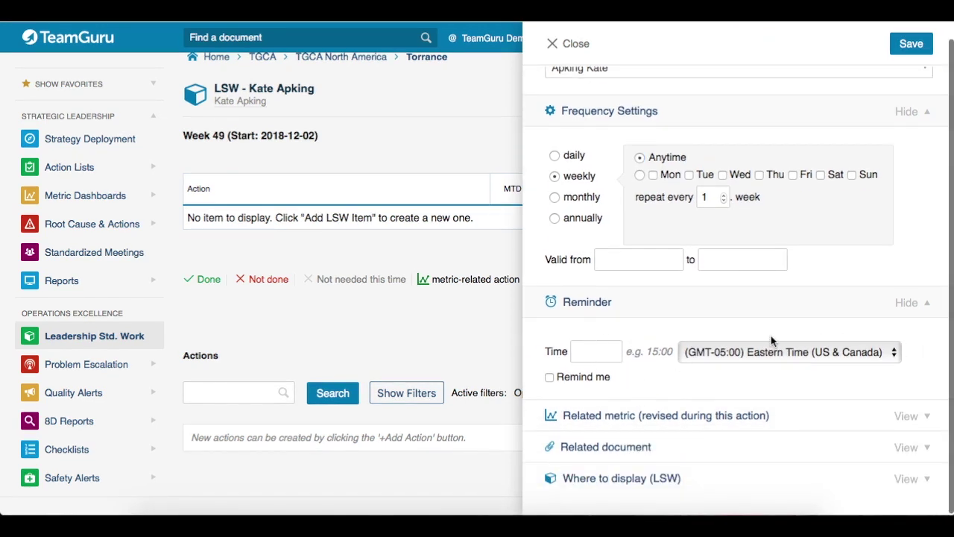
click(549, 377)
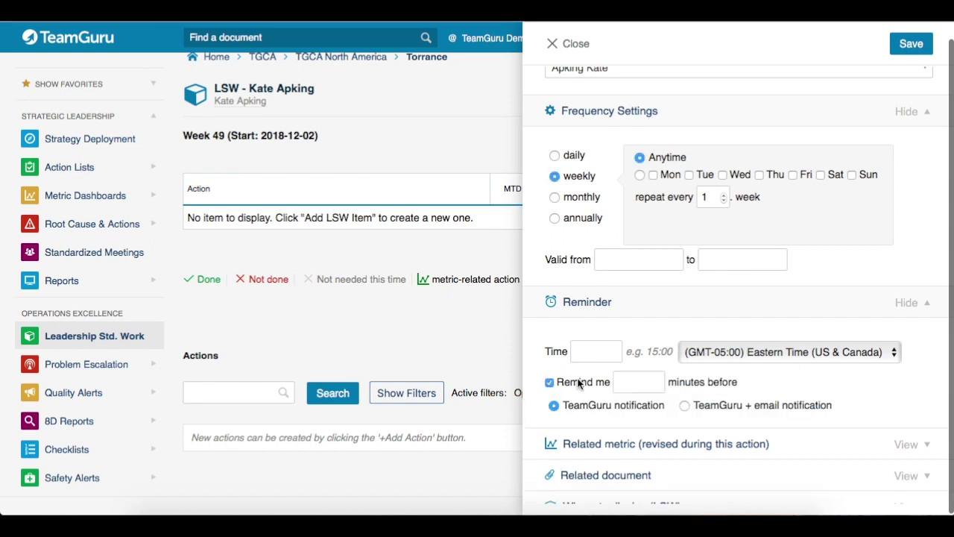
scroll(589, 366, down, 1)
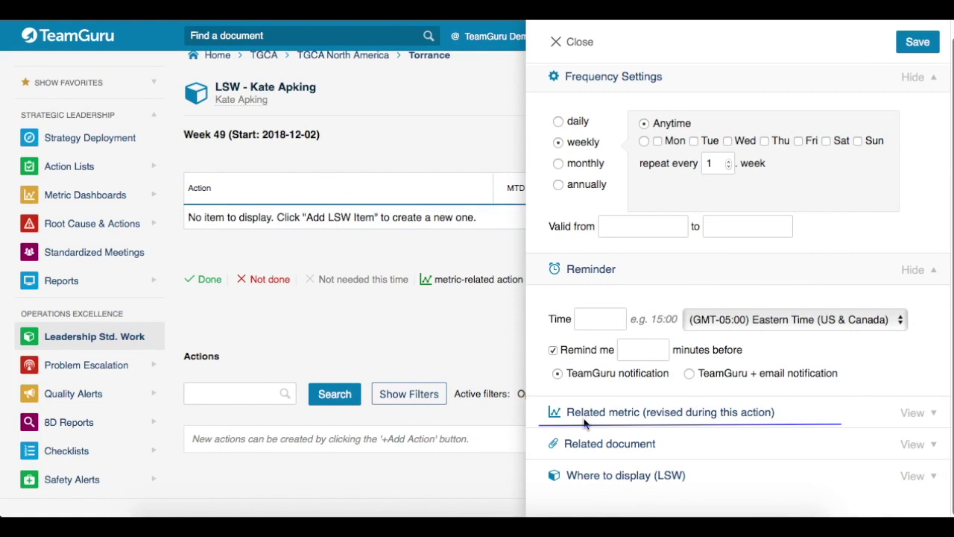
Step: Review related-metric settings, leaving metric and org unit unset and time dimension Daily
click(936, 415)
scroll(869, 414, down, 3)
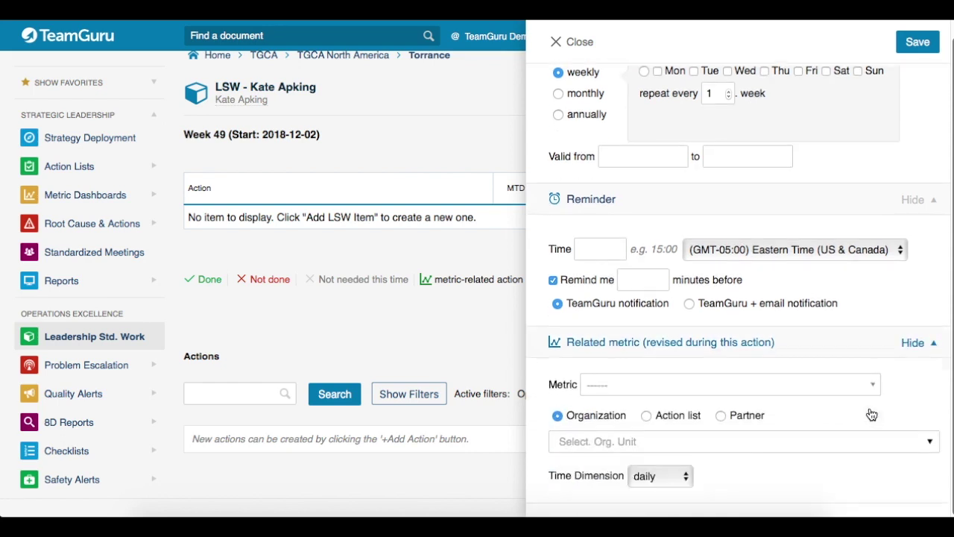
click(871, 310)
click(906, 324)
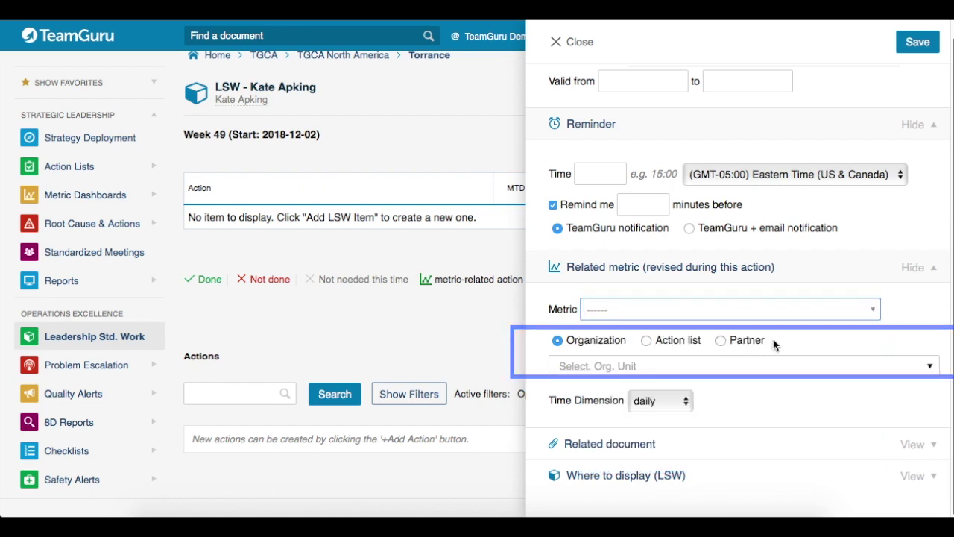
click(930, 369)
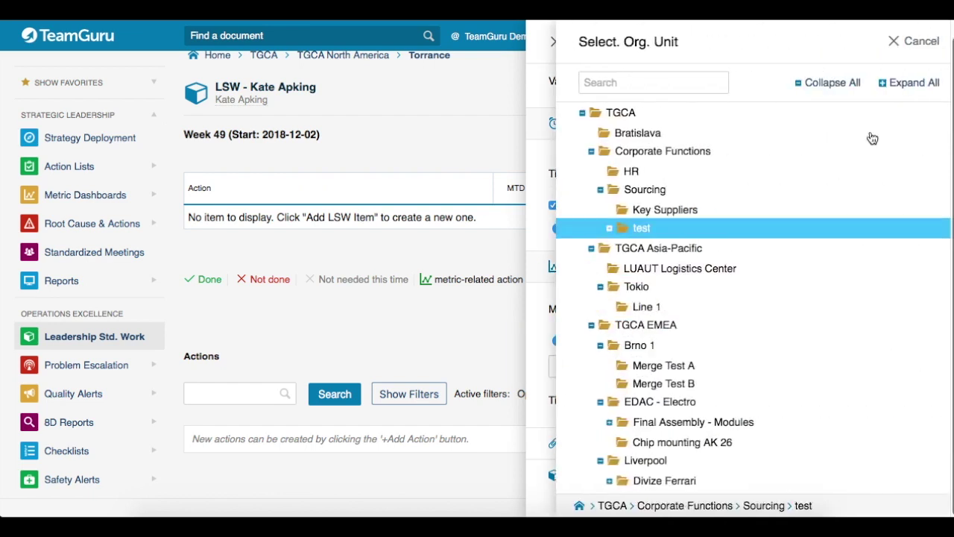
click(914, 39)
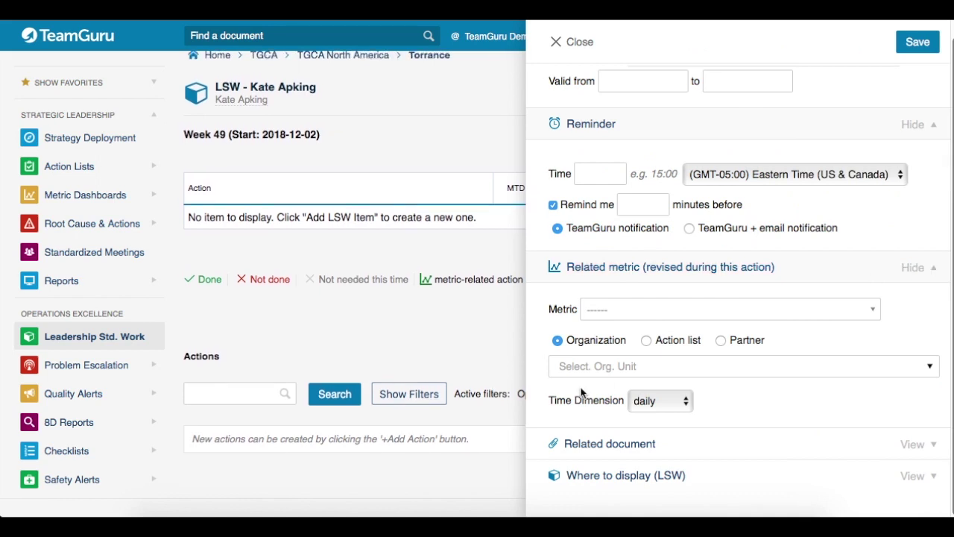
click(686, 403)
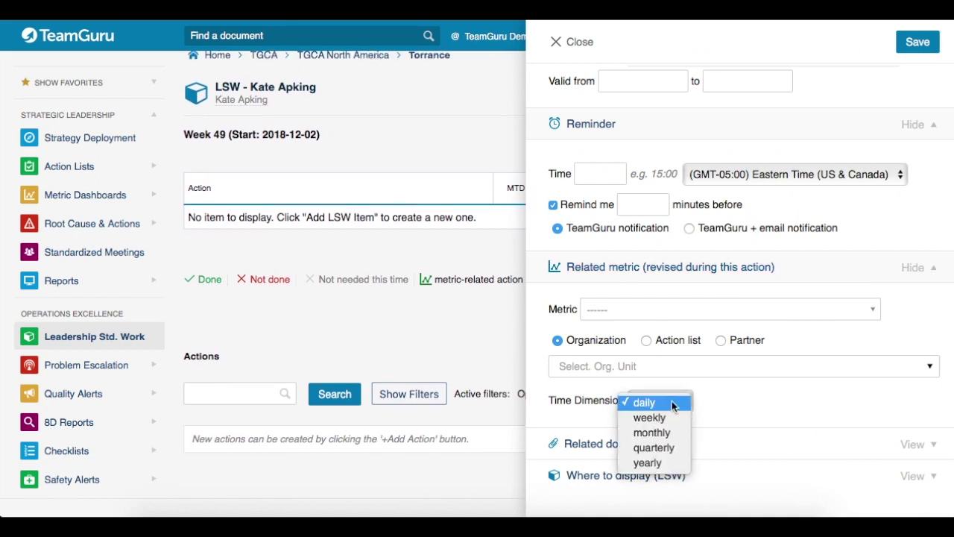
click(753, 411)
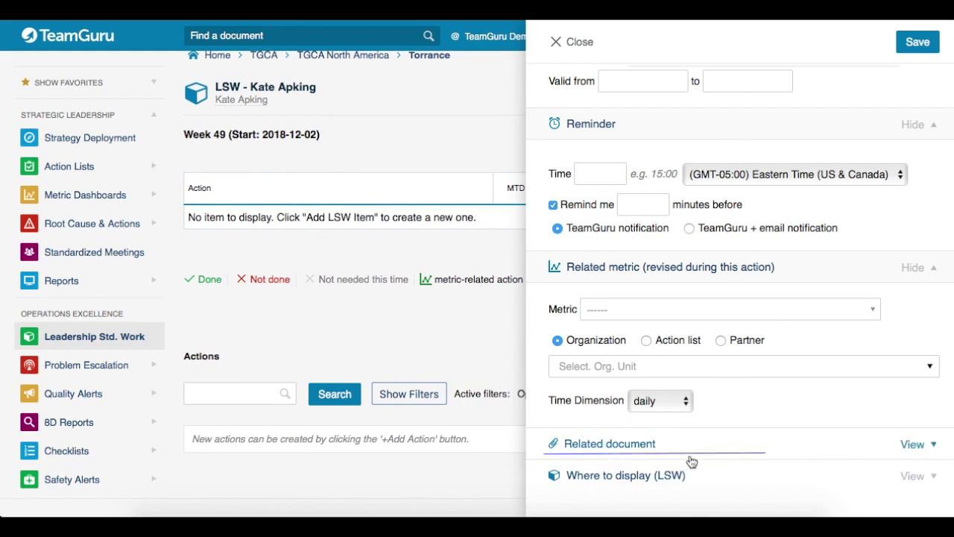
Step: Link Business Highlights from Recently Opened Documents as the item's related document
click(938, 446)
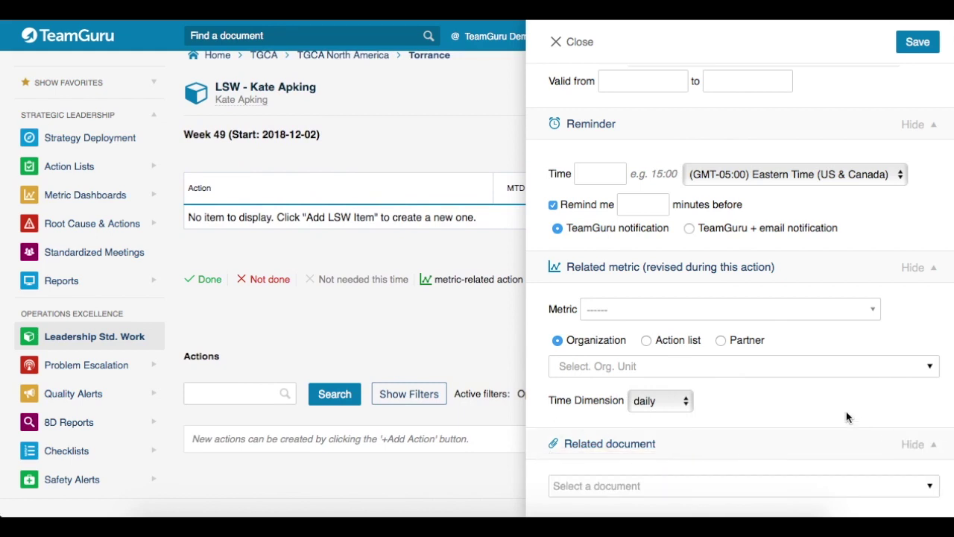
scroll(848, 416, down, 2)
click(932, 433)
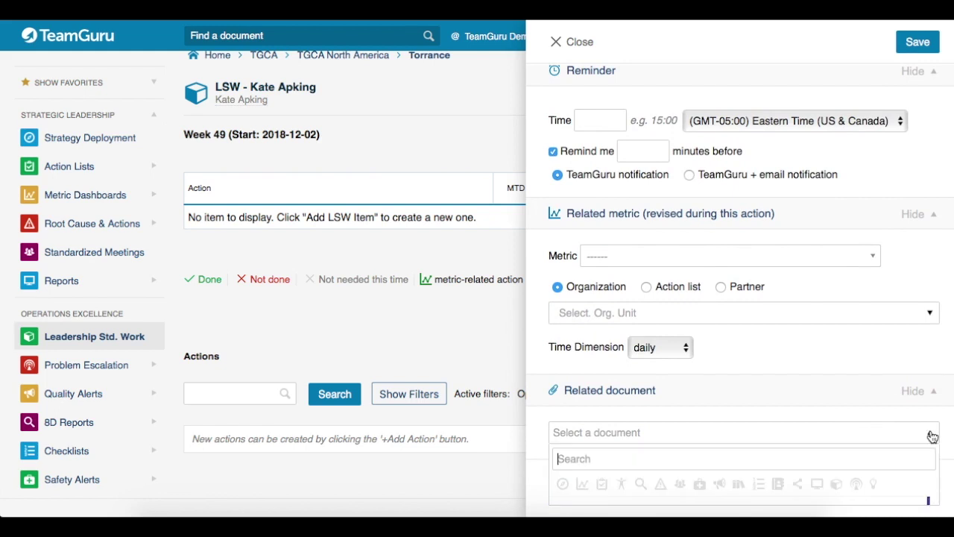
scroll(846, 405, down, 3)
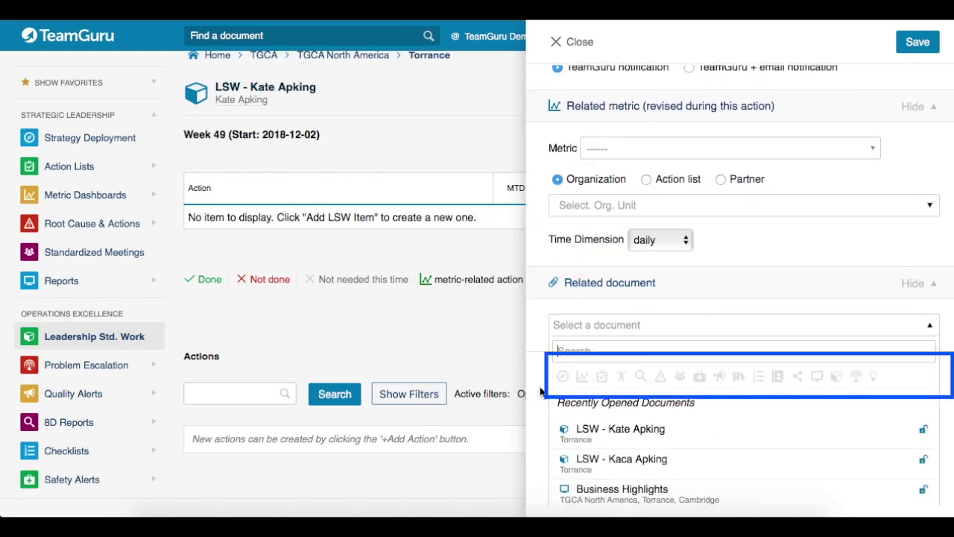
click(623, 378)
scroll(689, 426, down, 2)
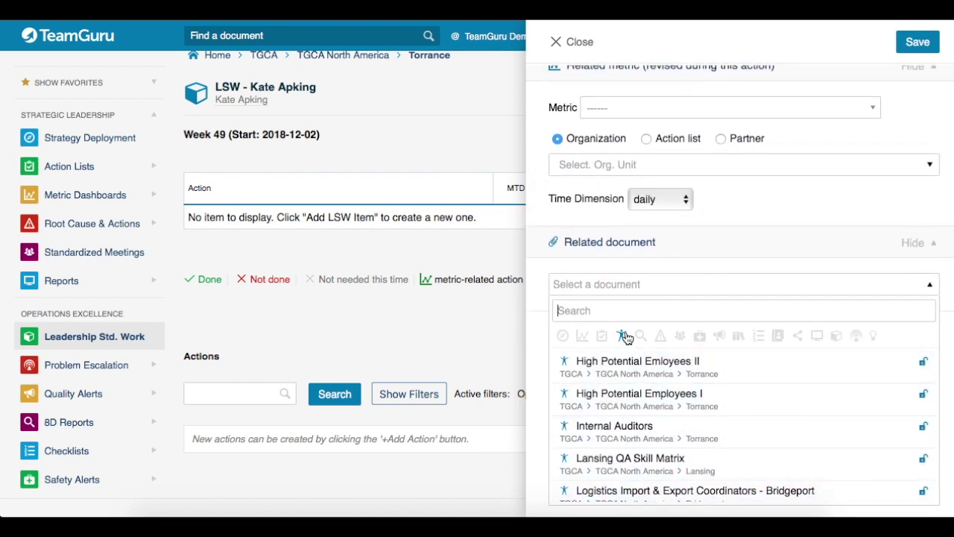
click(621, 338)
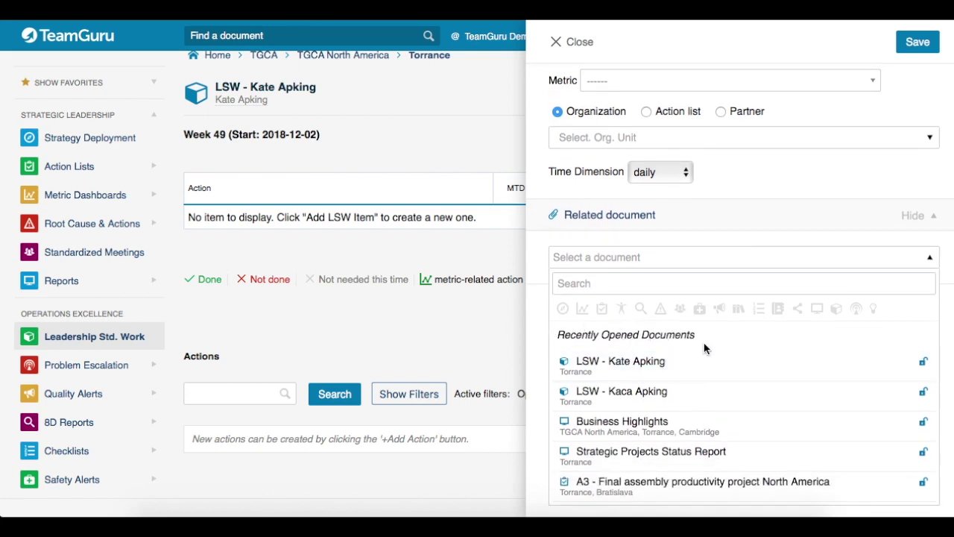
click(634, 432)
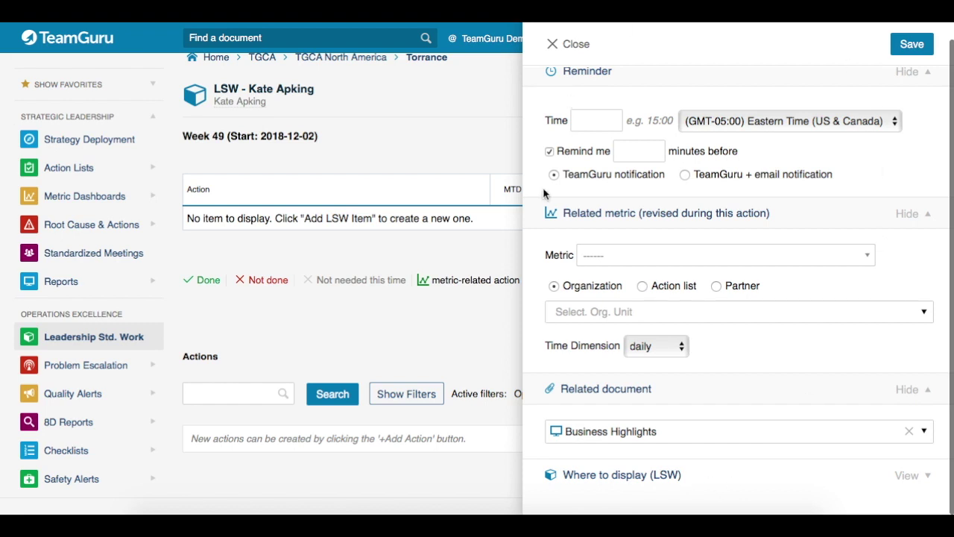
Step: Check the Where to display (LSW) entries and save Torrance - Productivity Metric, daily at 15:00
click(928, 477)
scroll(799, 473, down, 2)
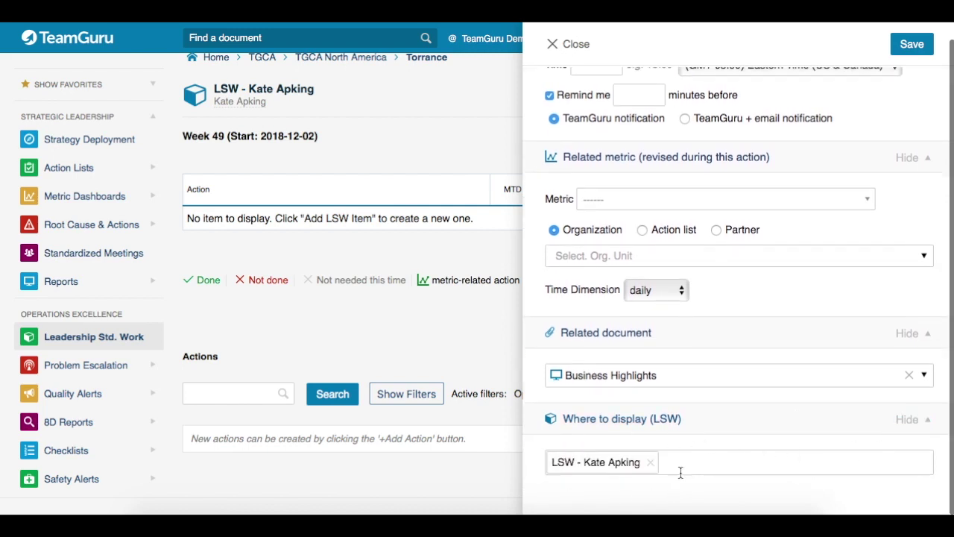
click(711, 461)
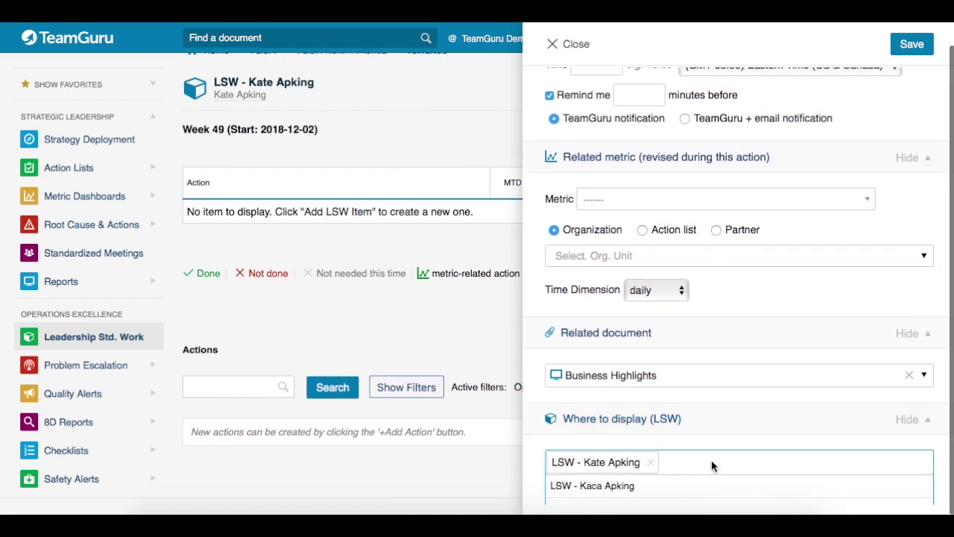
scroll(693, 463, down, 3)
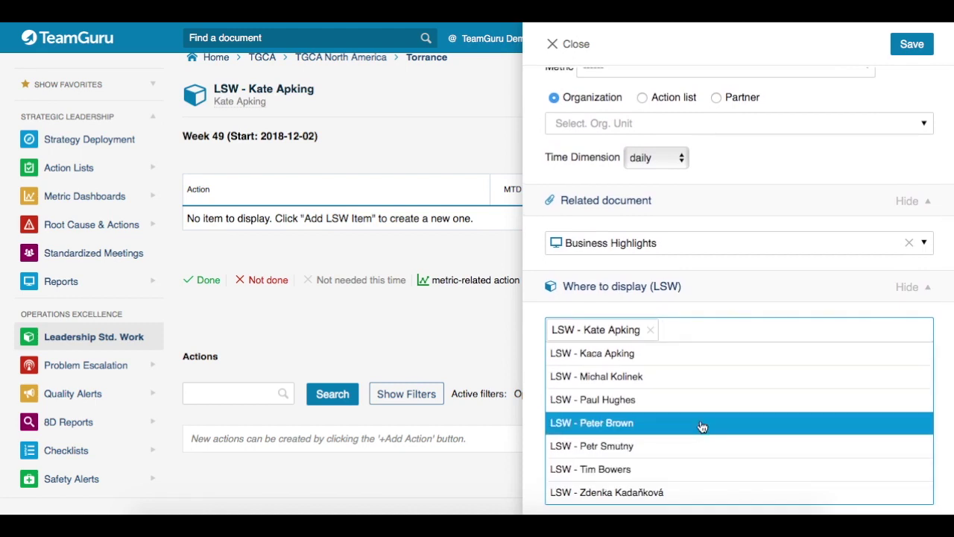
scroll(703, 426, up, 3)
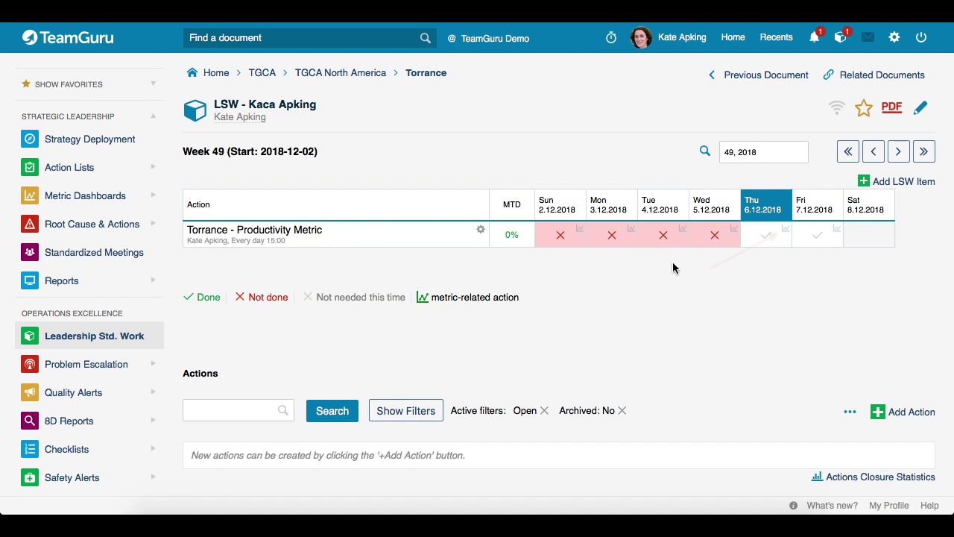
Step: Record Thursday 6.12.2018 Torrance Productivity as 80 against a plan of 90 and mark it done
click(783, 232)
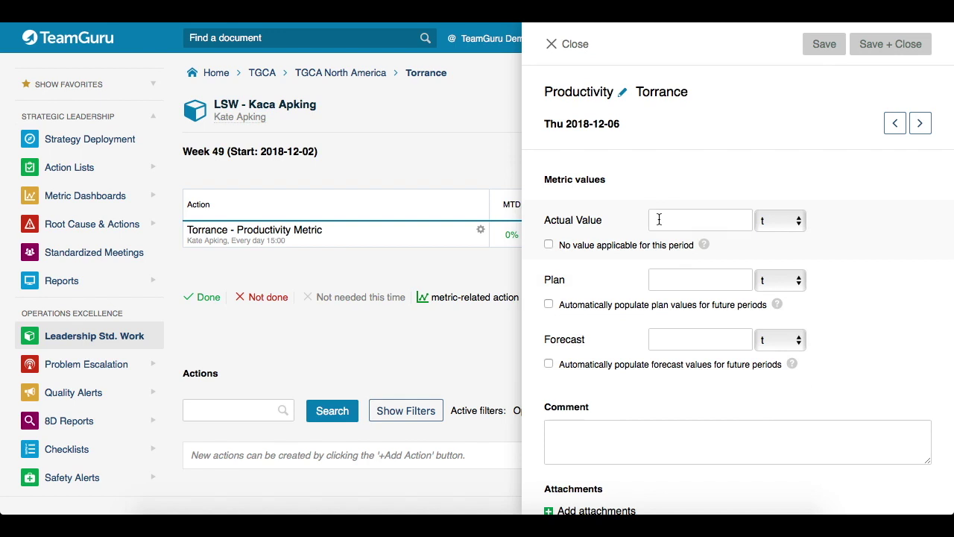
text(80)
text(90)
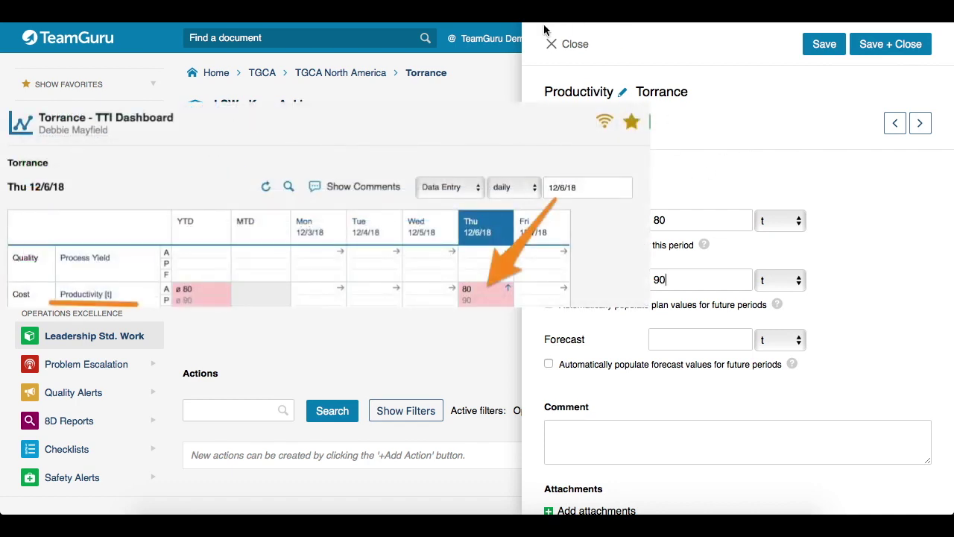
click(552, 49)
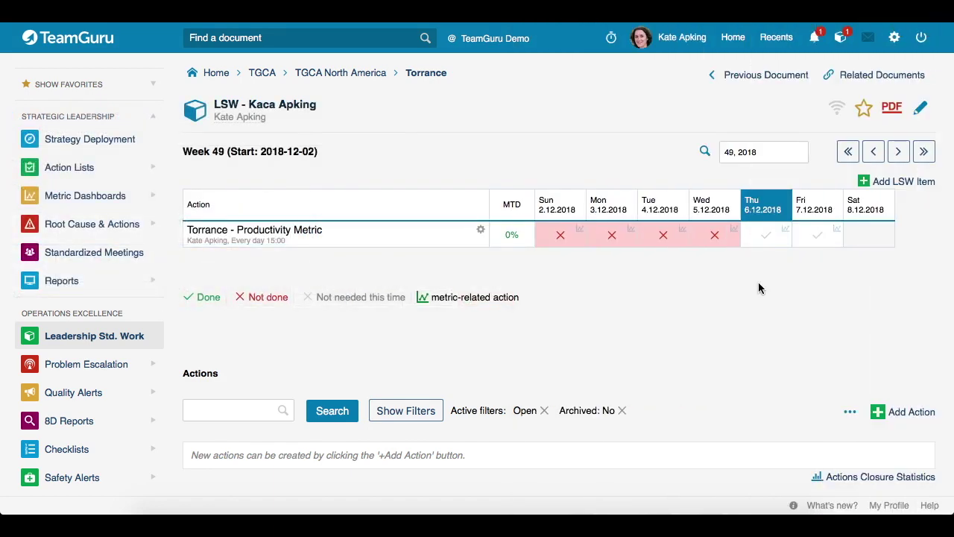
click(756, 241)
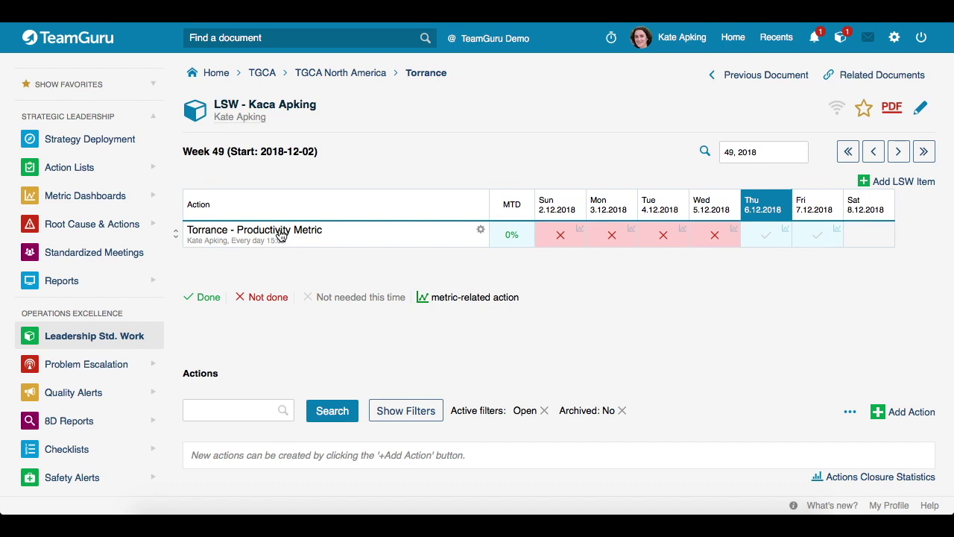
Step: Inspect the Torrance - Productivity Metric setup and close it without changes
click(481, 231)
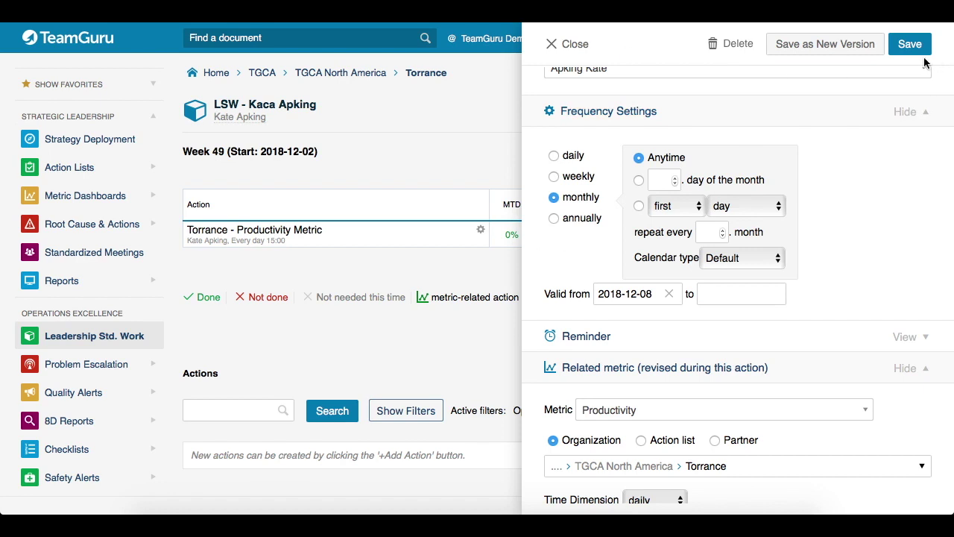
click(553, 44)
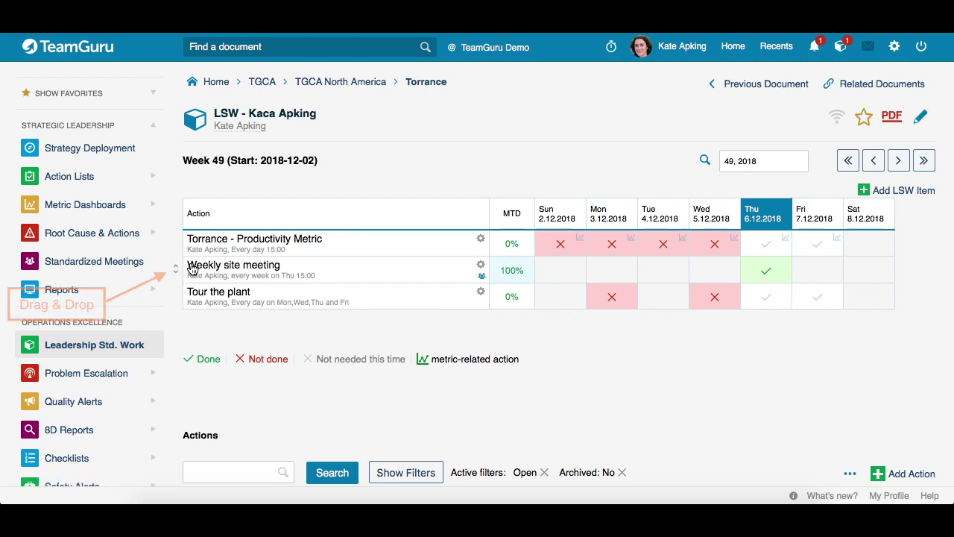
mouse_move(192, 269)
mouse_down()
mouse_move(194, 239)
mouse_move(194, 317)
mouse_move(192, 261)
mouse_move(191, 269)
mouse_up()
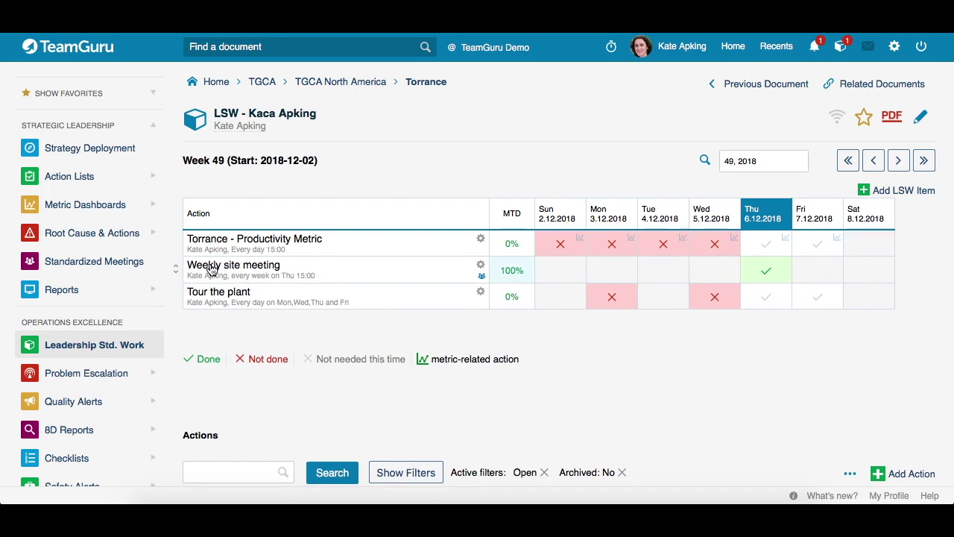
mouse_move(212, 270)
mouse_down()
mouse_move(211, 240)
mouse_move(211, 268)
mouse_up()
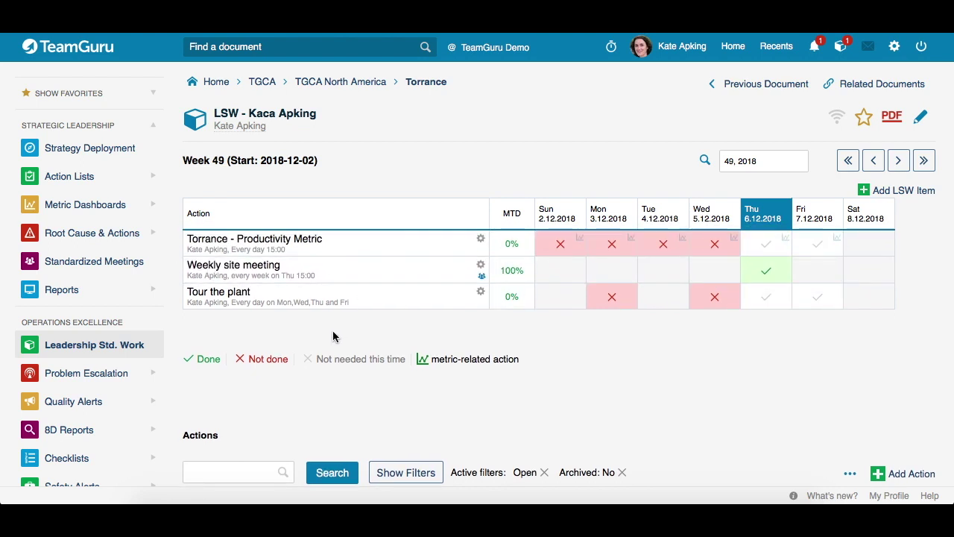
Step: Start a comment on Tour the plant, close its details, and return to My Dashboard
click(241, 296)
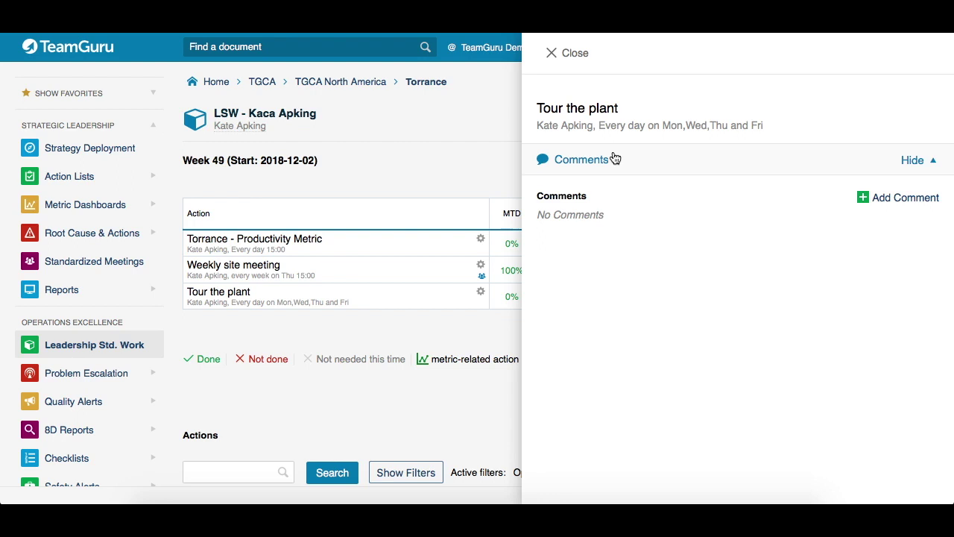
click(867, 200)
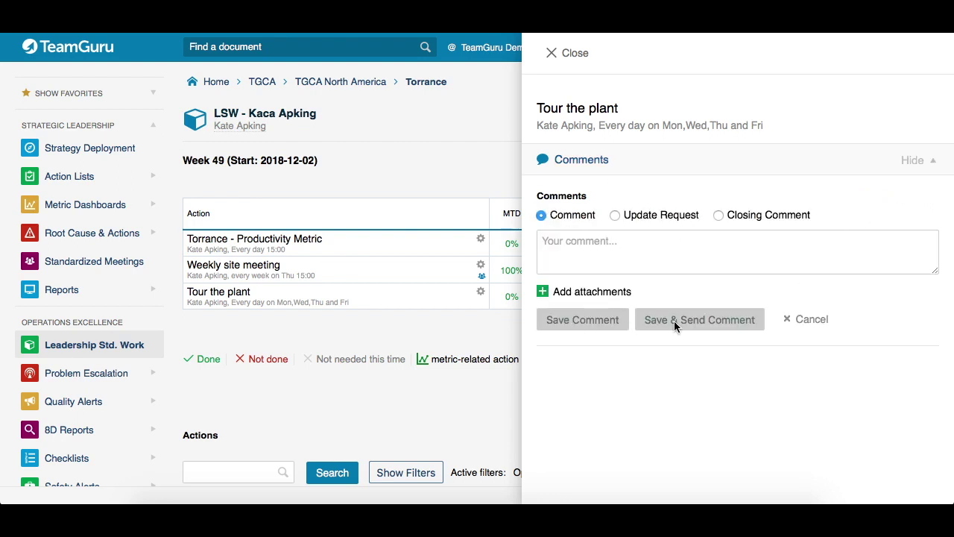
click(570, 55)
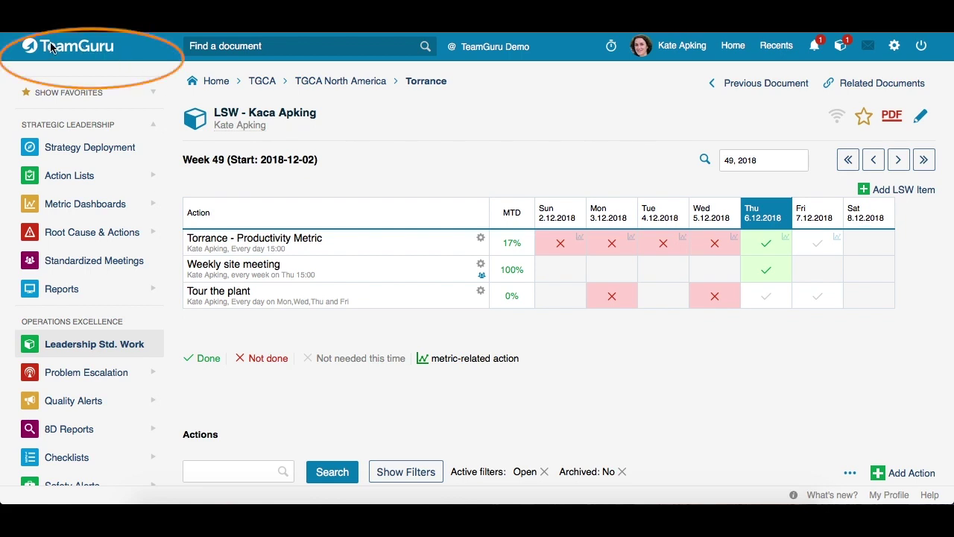
click(85, 49)
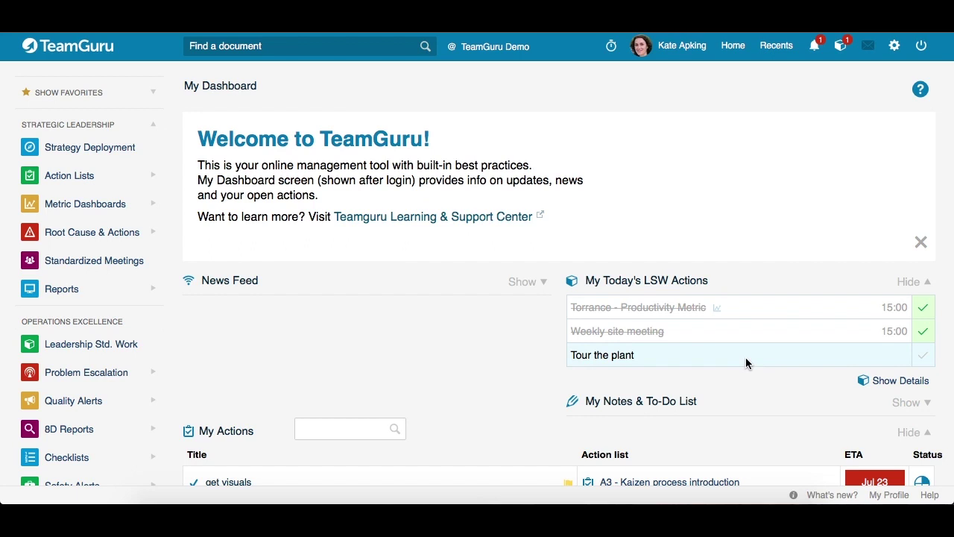
Step: Tick 'Tour the plant' in My Today's LSW Actions, completing all three of today's LSW actions
click(922, 358)
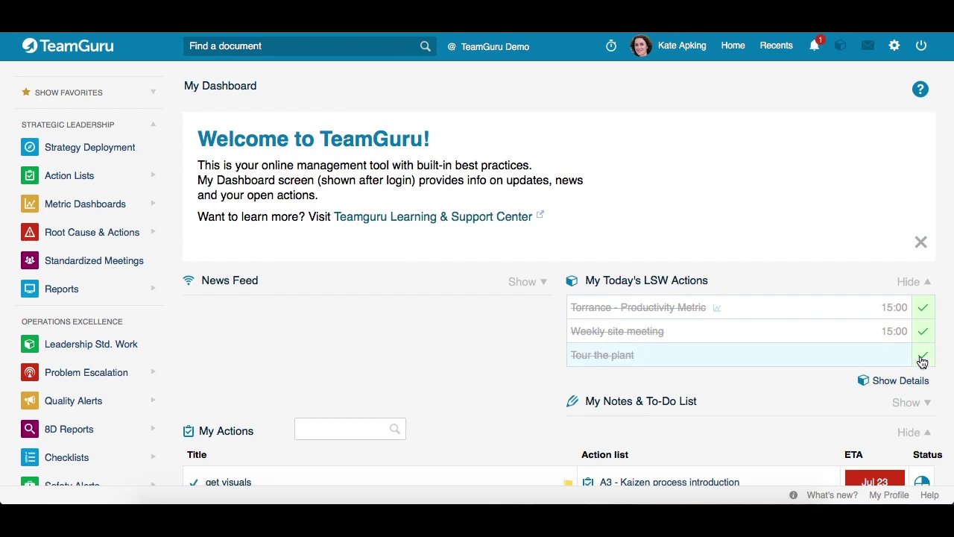
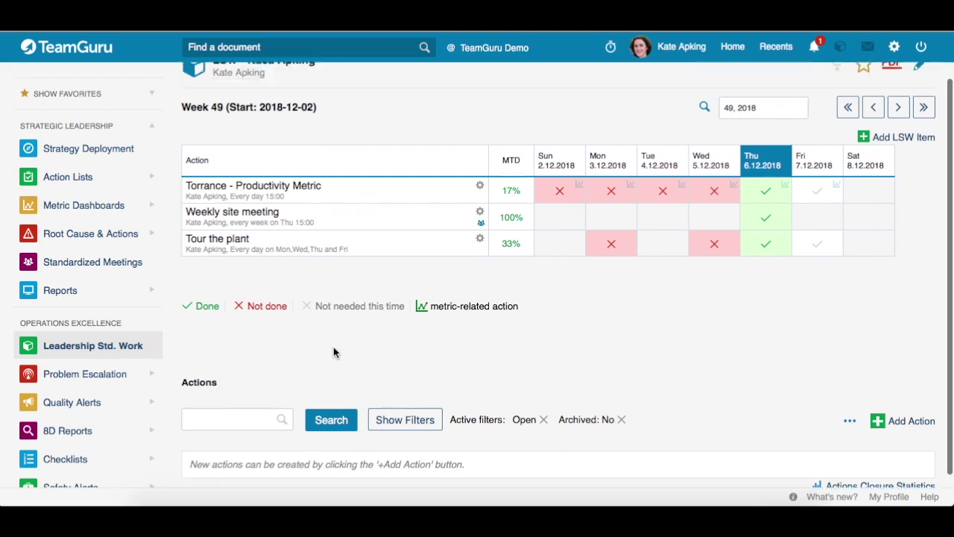
Step: Add a new action named 'Weekly minutes' with the Do Soon flag and save it
scroll(333, 347, down, 2)
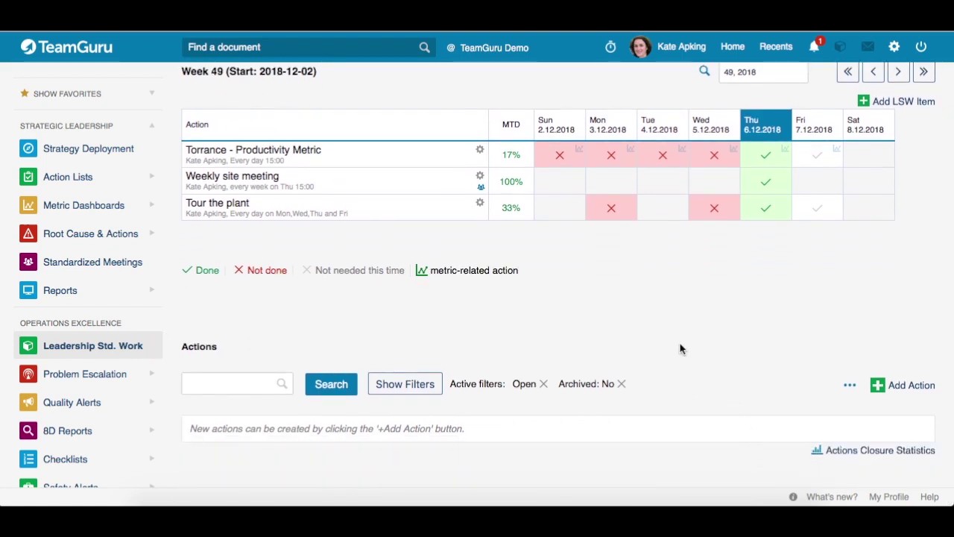
click(877, 393)
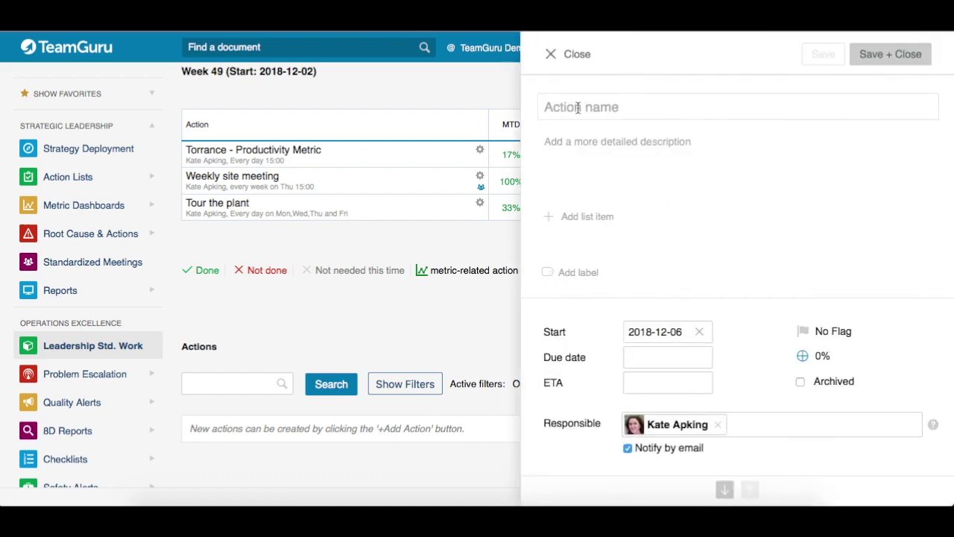
text(Weekl)
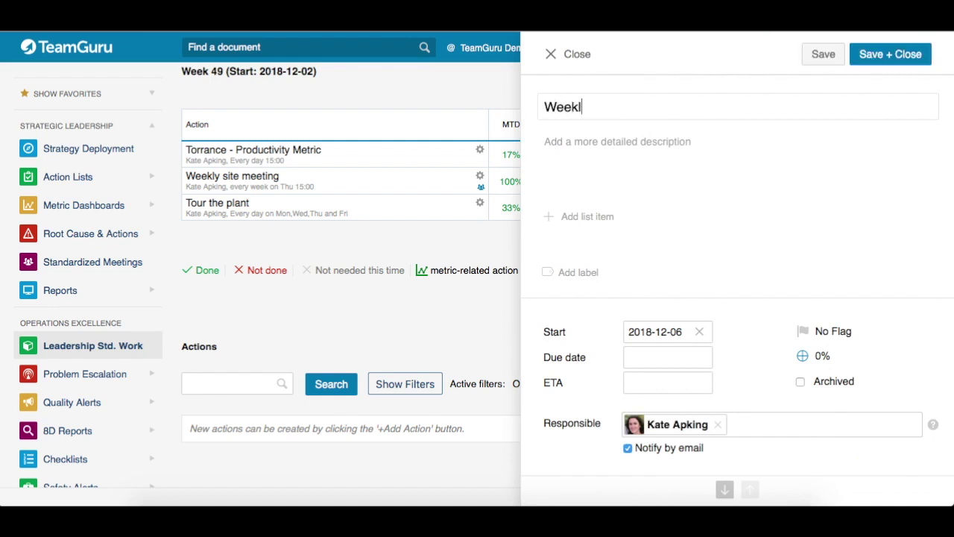
text(y minutes)
click(833, 333)
click(838, 426)
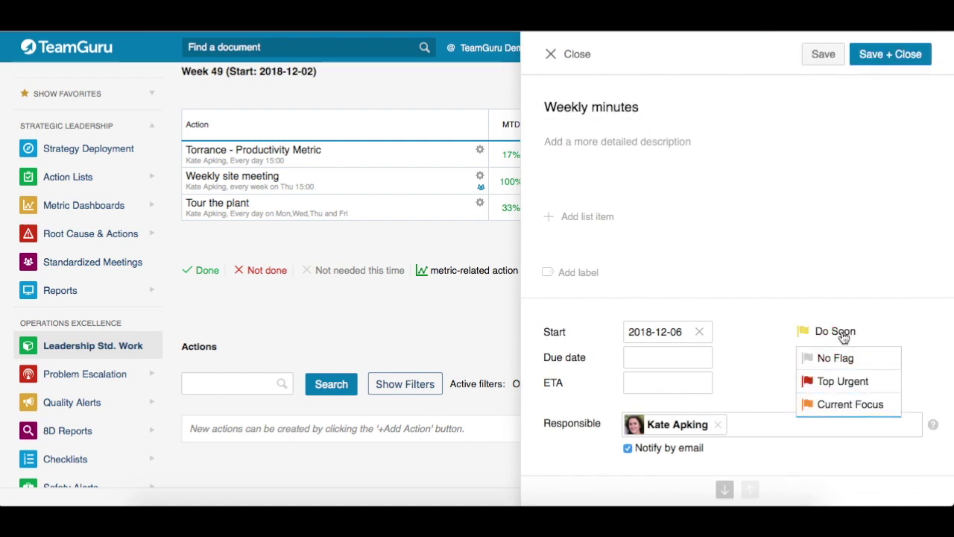
click(905, 56)
Step: Review the Weekly minutes action's details, then reveal the action filter options
scroll(522, 403, down, 1)
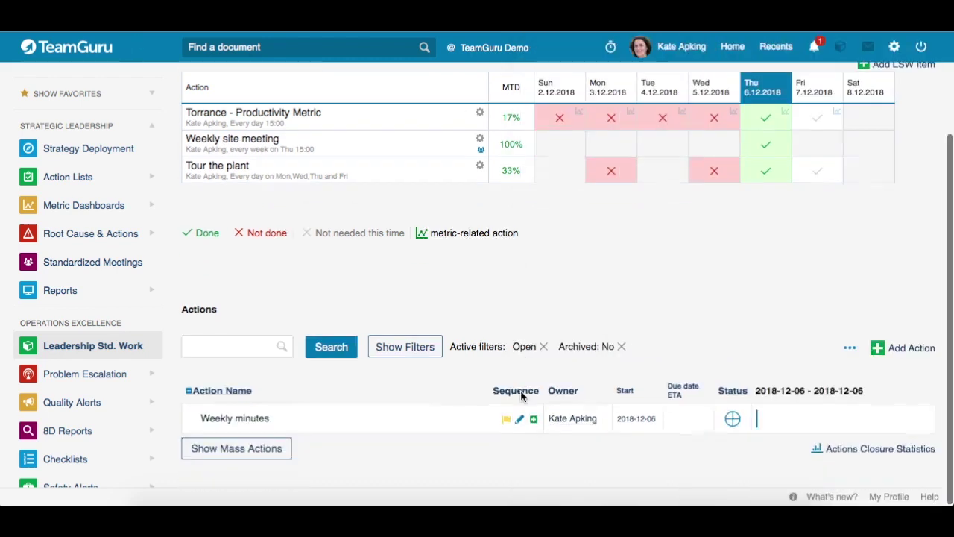
click(520, 423)
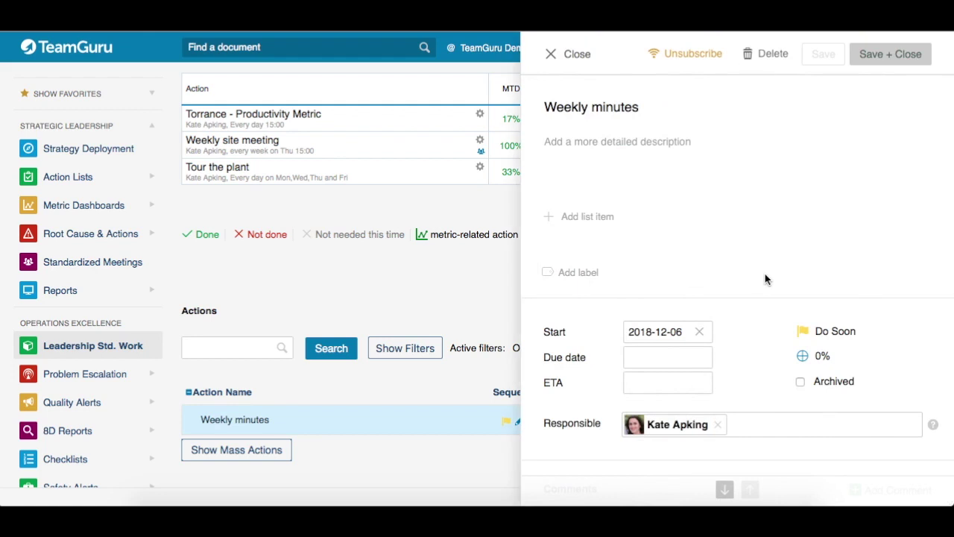
scroll(765, 278, down, 3)
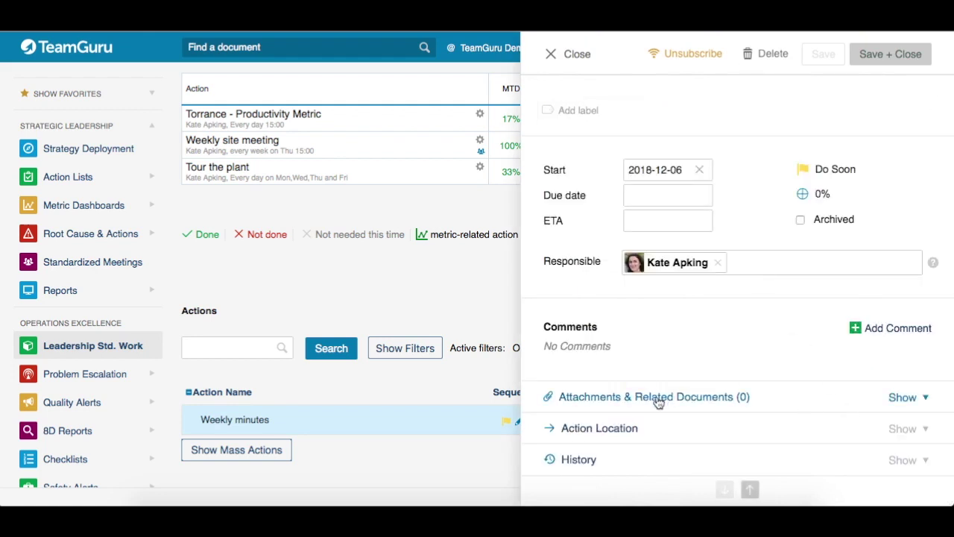
click(576, 55)
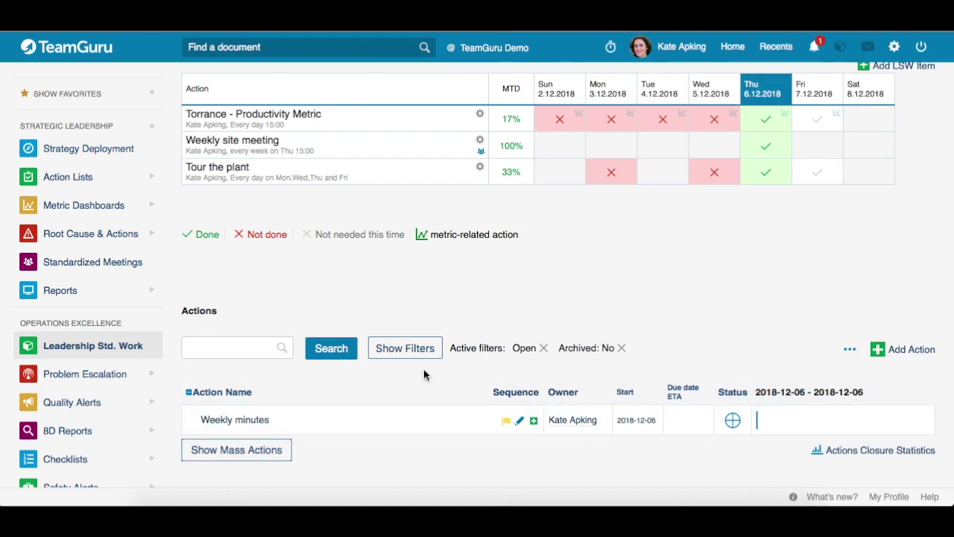
click(395, 356)
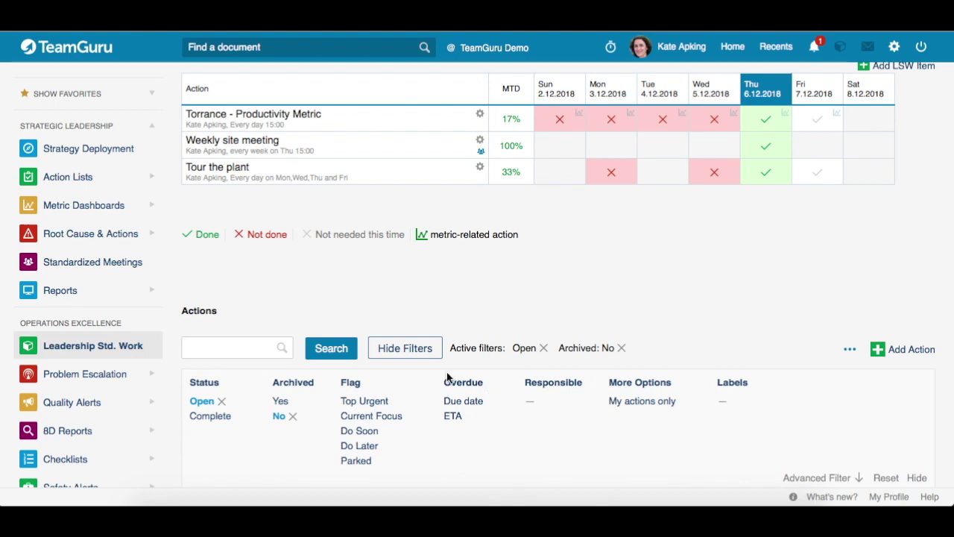
Step: Collapse the action filter options again
click(388, 348)
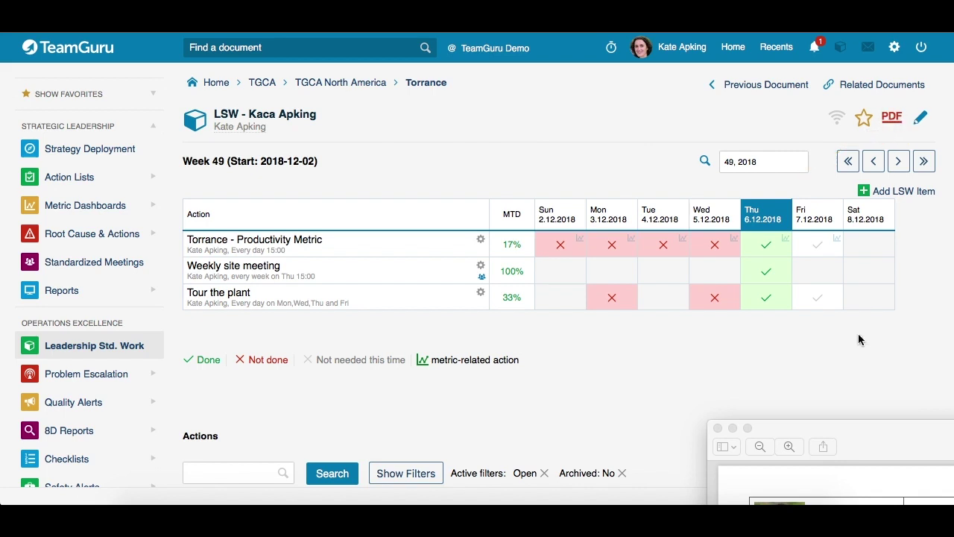
Step: Enlarge the LSW PDF printout preview to read it, then close it
double_click(870, 451)
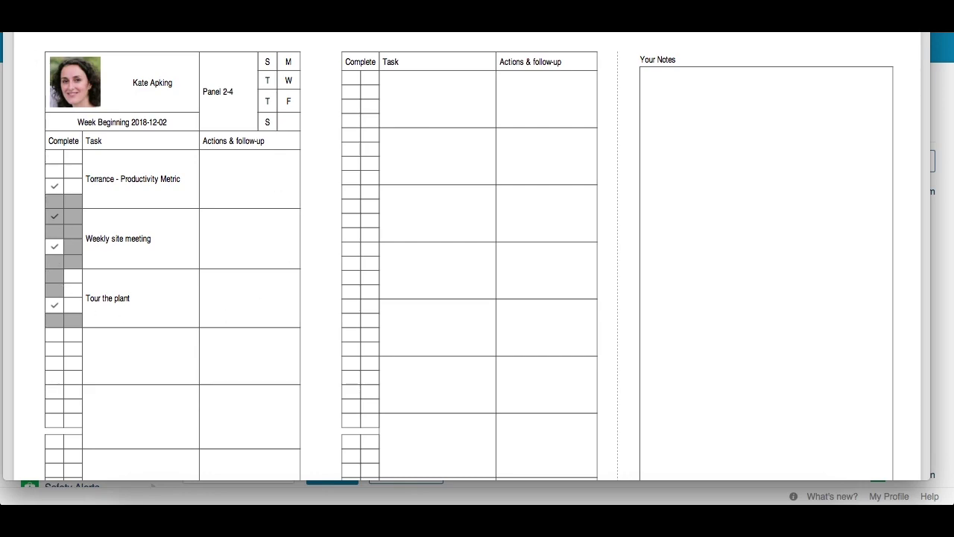
key(Escape)
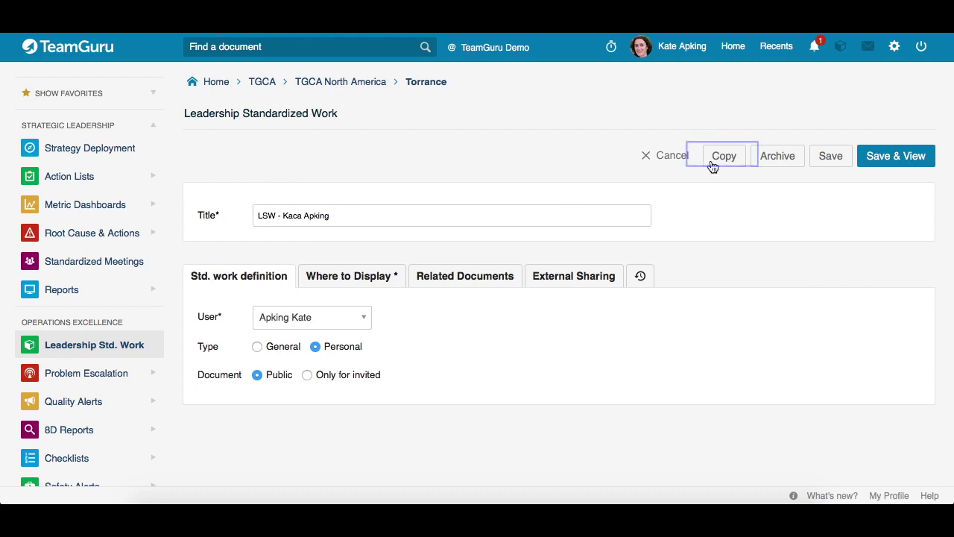
Step: Discard the edits and start a General-type LSW titled 'LSW - Team Torrance'
click(665, 156)
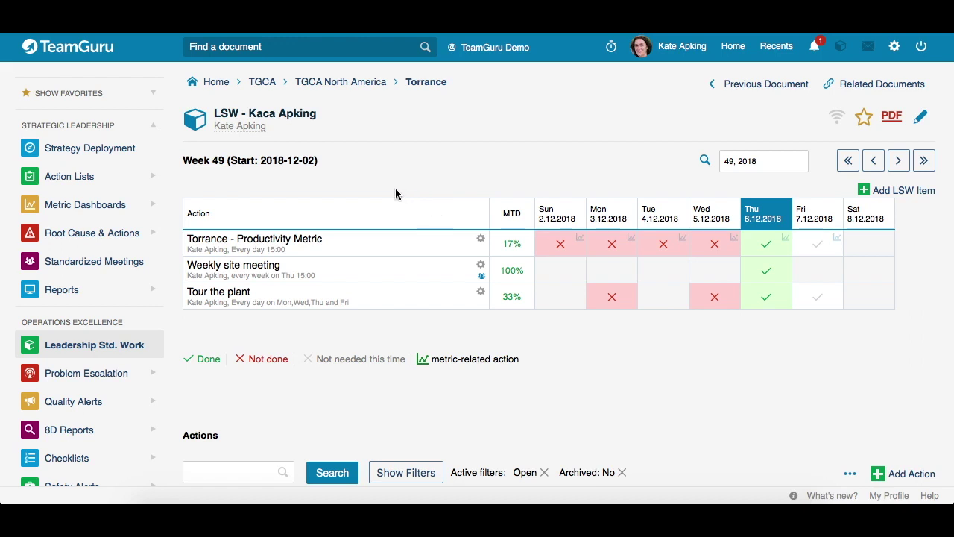
click(161, 346)
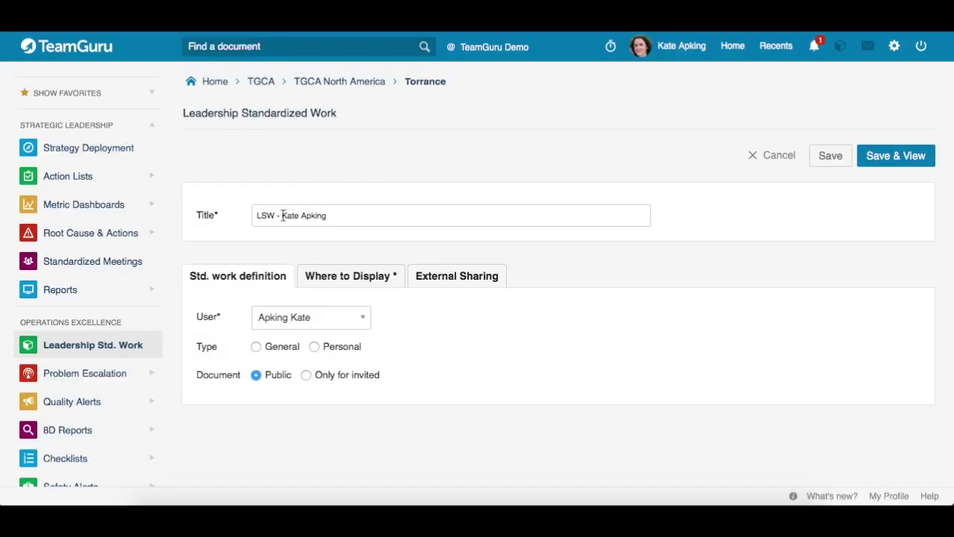
drag(283, 216, 359, 216)
text(Team)
click(257, 346)
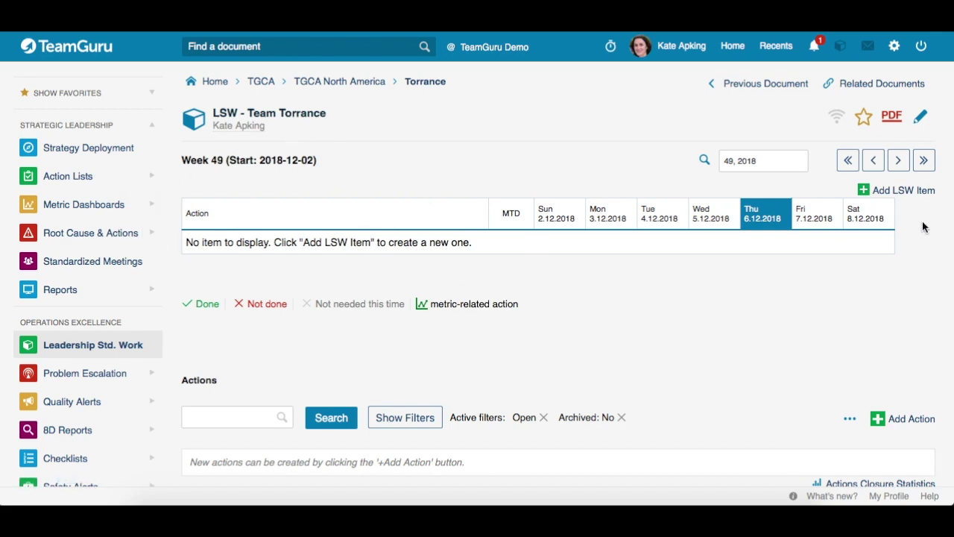
Step: Add a 'Missing Orders - details' item to the team board with a responsible team member
click(865, 190)
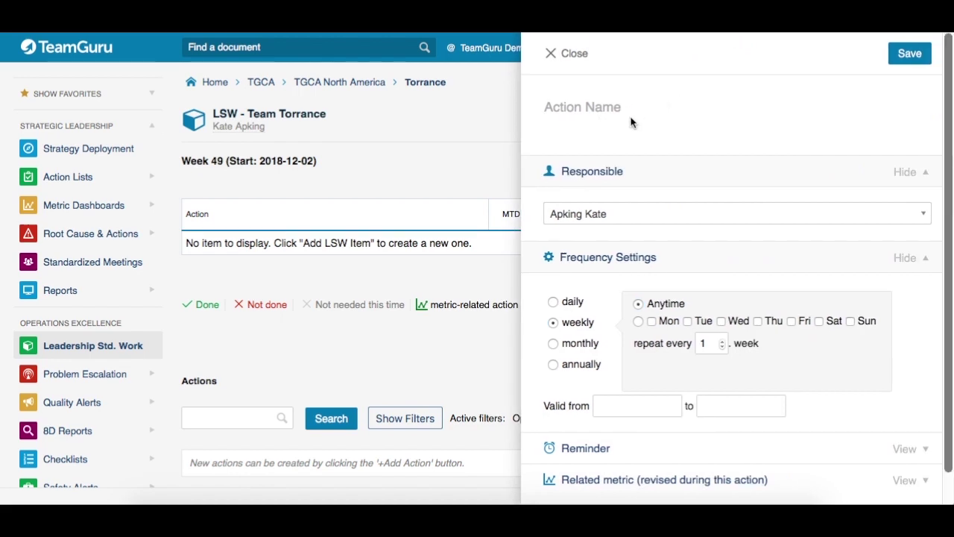
click(566, 117)
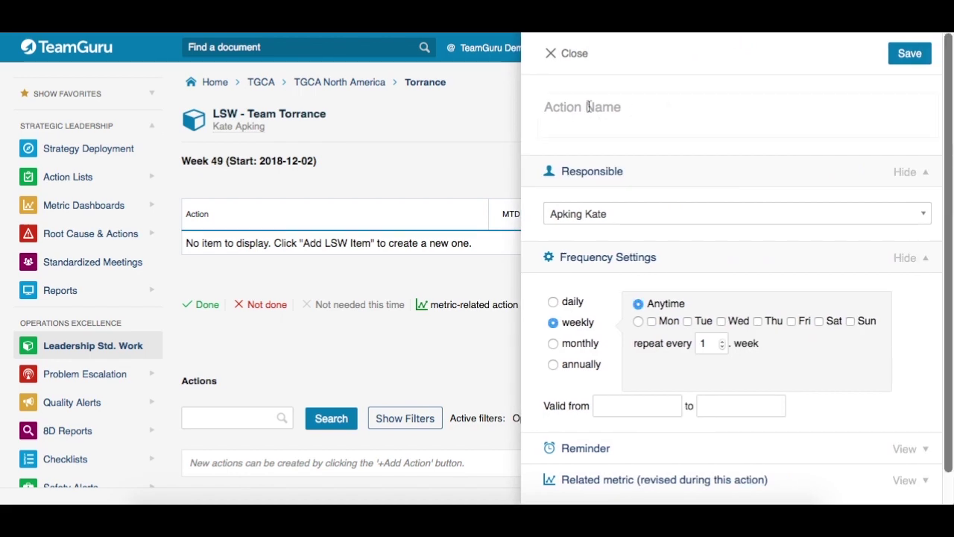
text(Missing Orders - details)
click(812, 216)
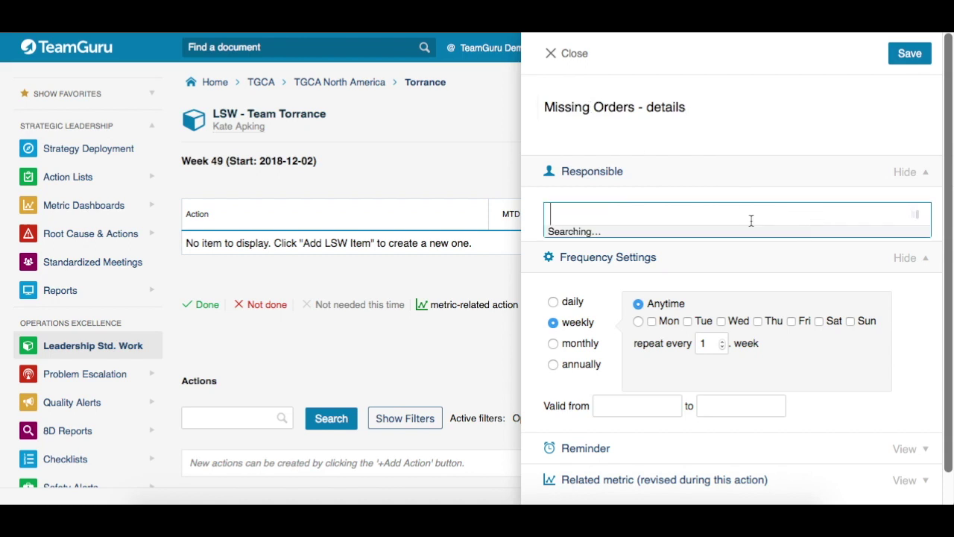
text(paul hu)
click(634, 239)
Step: Confirm the item displays on LSW - Team Torrance and save it
scroll(729, 265, down, 1)
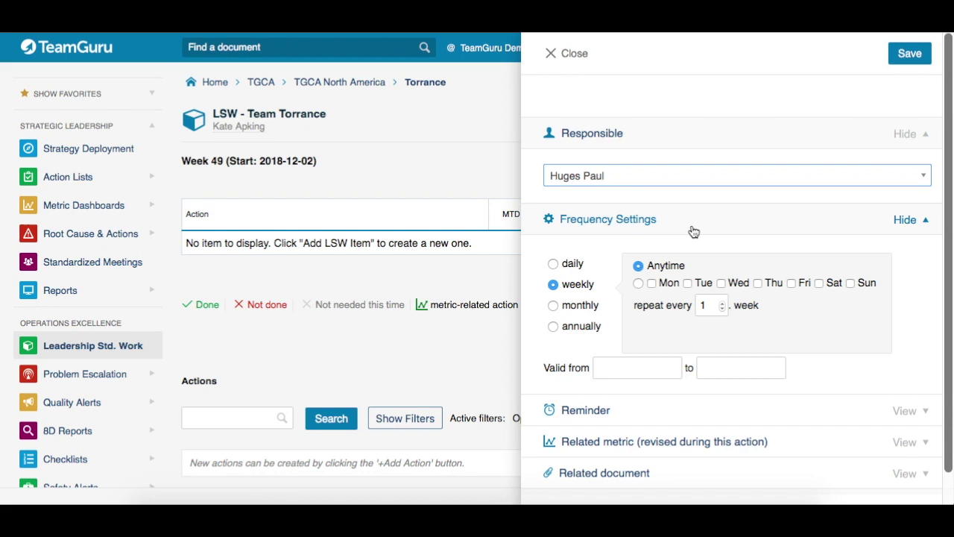
scroll(693, 230, down, 3)
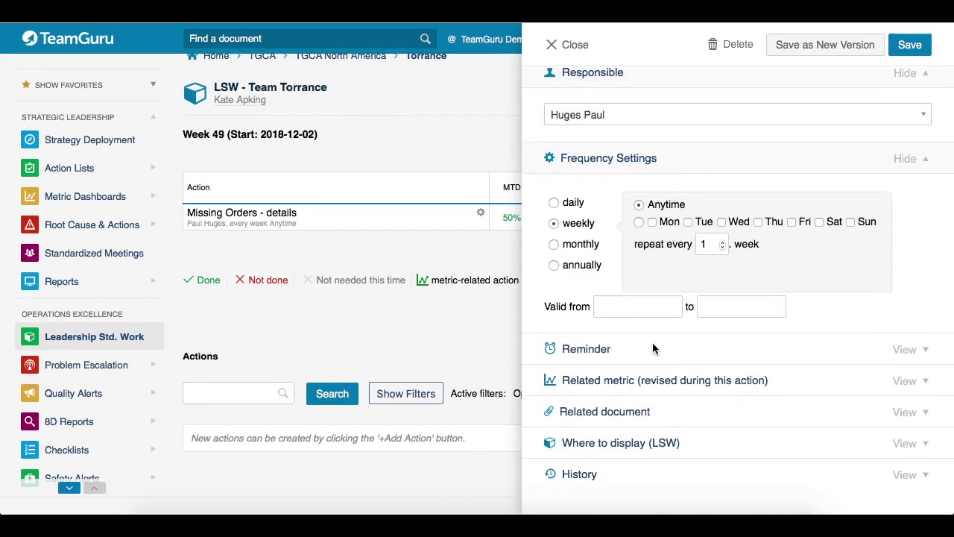
click(636, 445)
scroll(702, 408, down, 1)
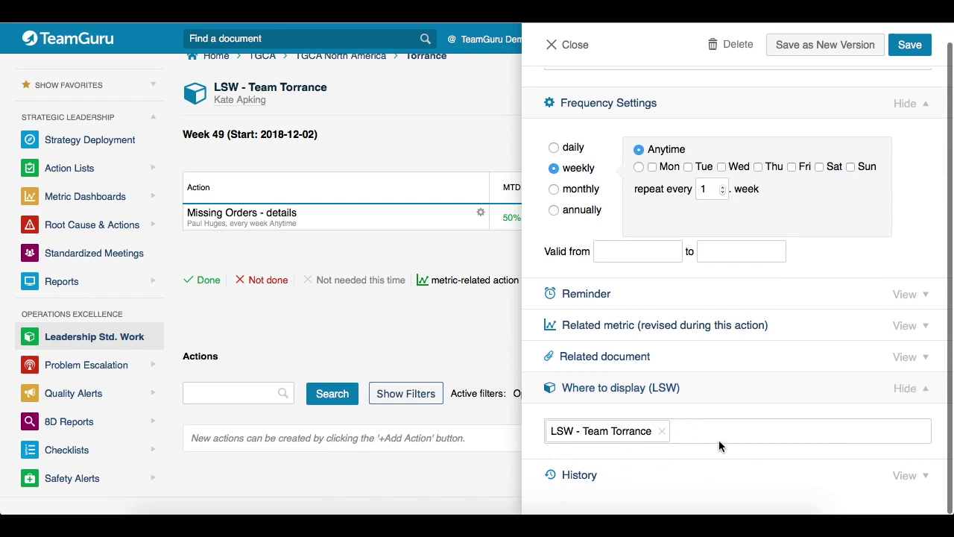
scroll(719, 446, up, 3)
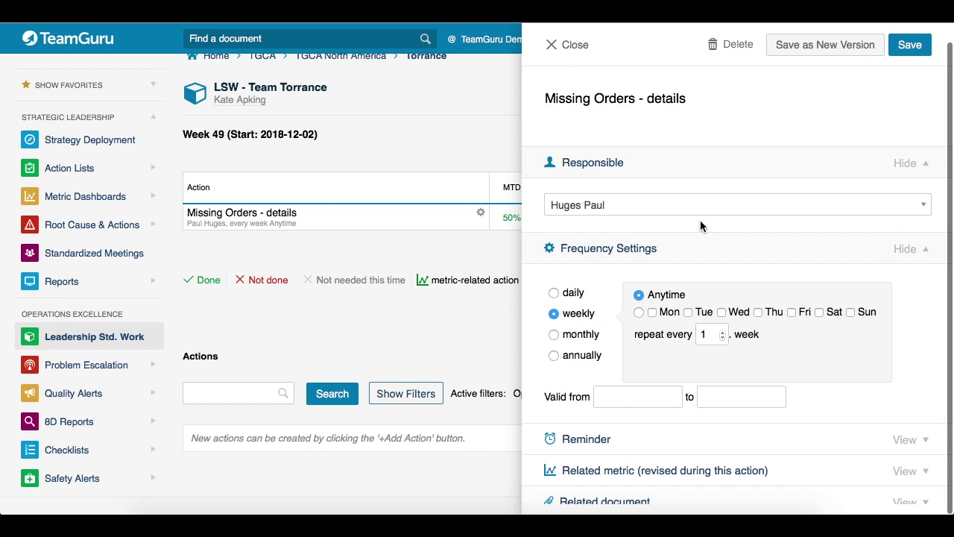
scroll(700, 220, down, 3)
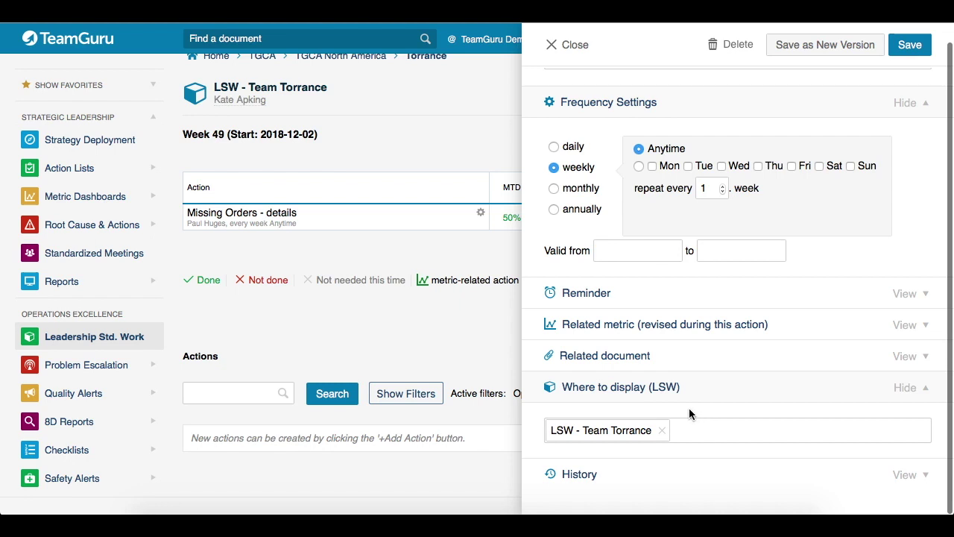
click(910, 45)
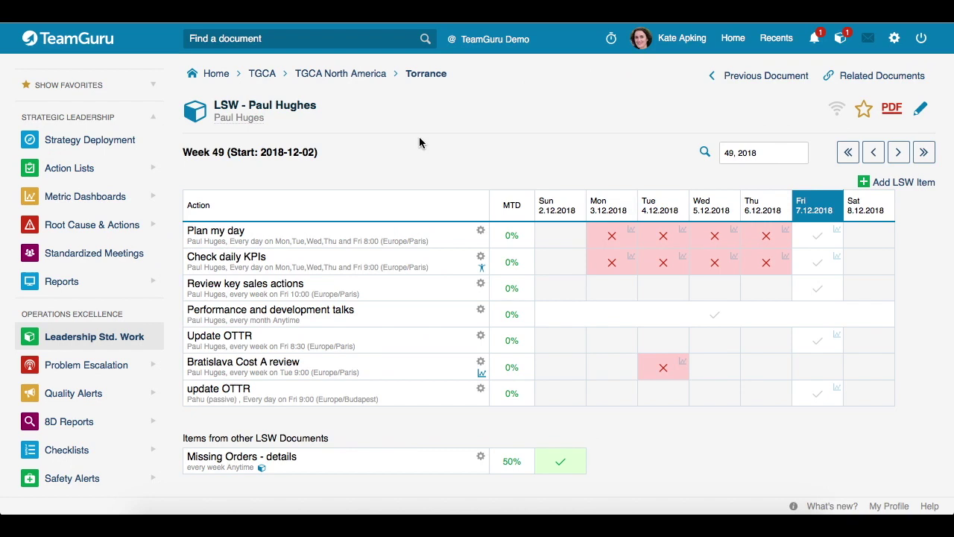
scroll(394, 157, down, 2)
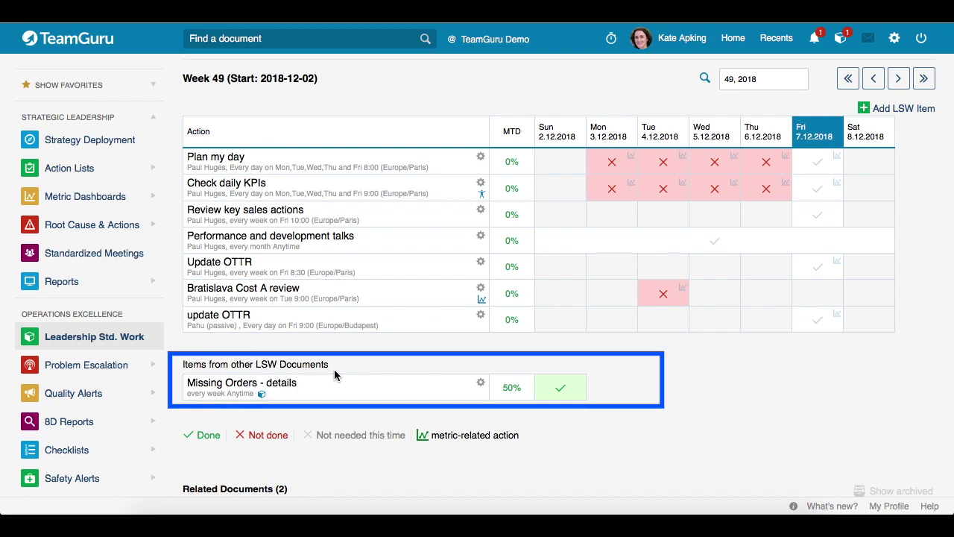
scroll(396, 383, up, 2)
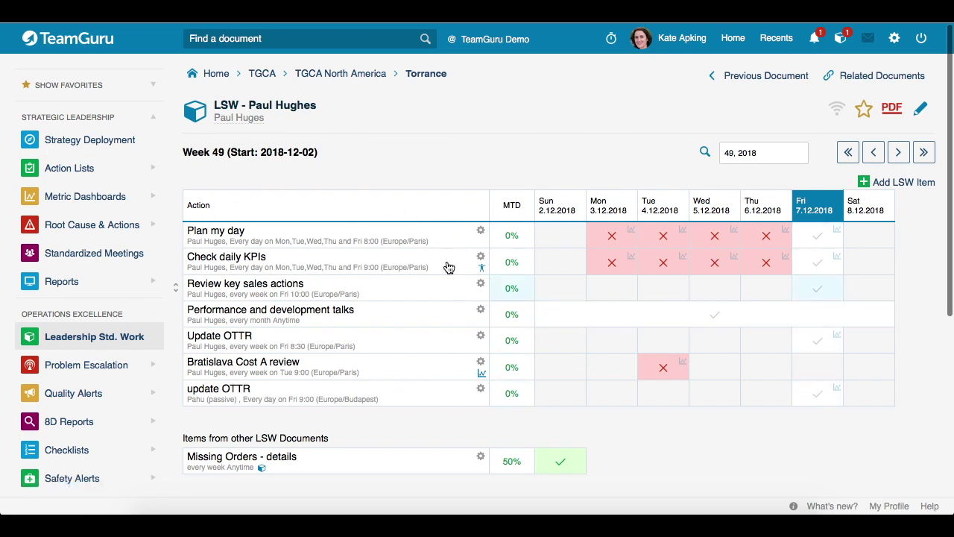
scroll(374, 396, down, 2)
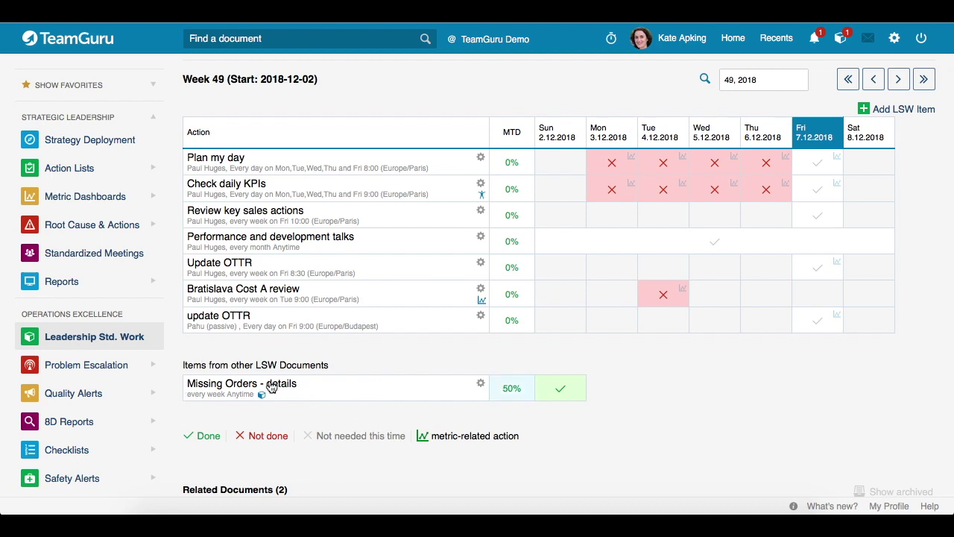
mouse_move(263, 396)
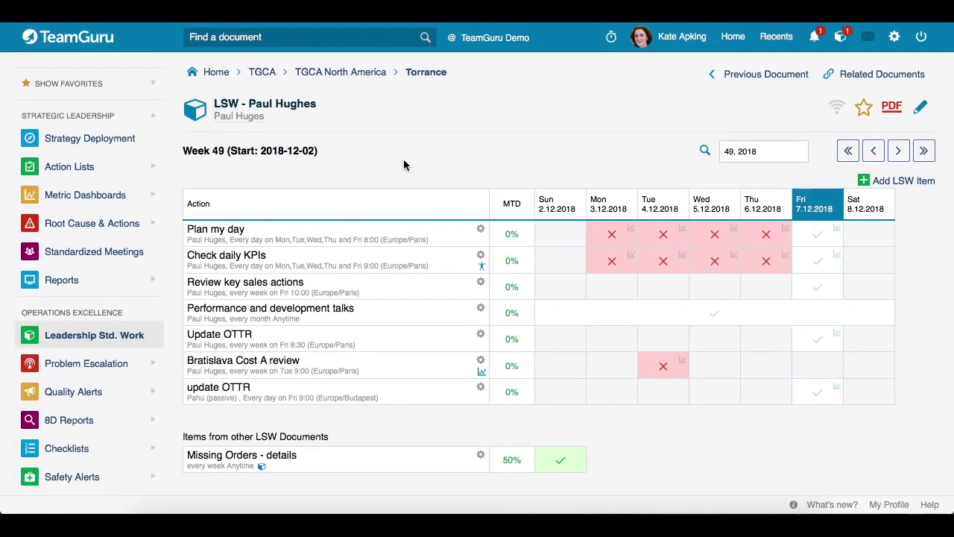
scroll(403, 159, down, 3)
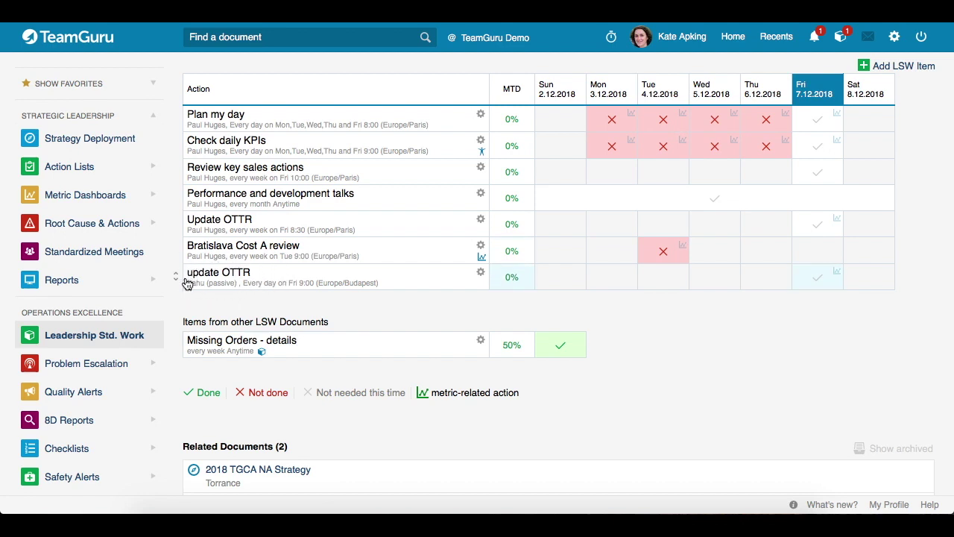
Step: Add LSW - Team Torrance to the update OTTR action's display boards and save
click(481, 276)
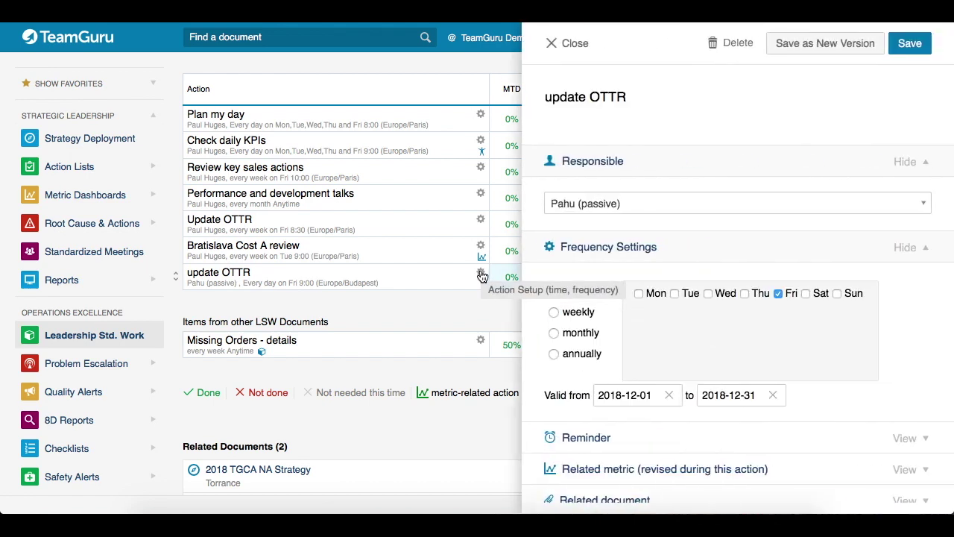
scroll(709, 256, down, 2)
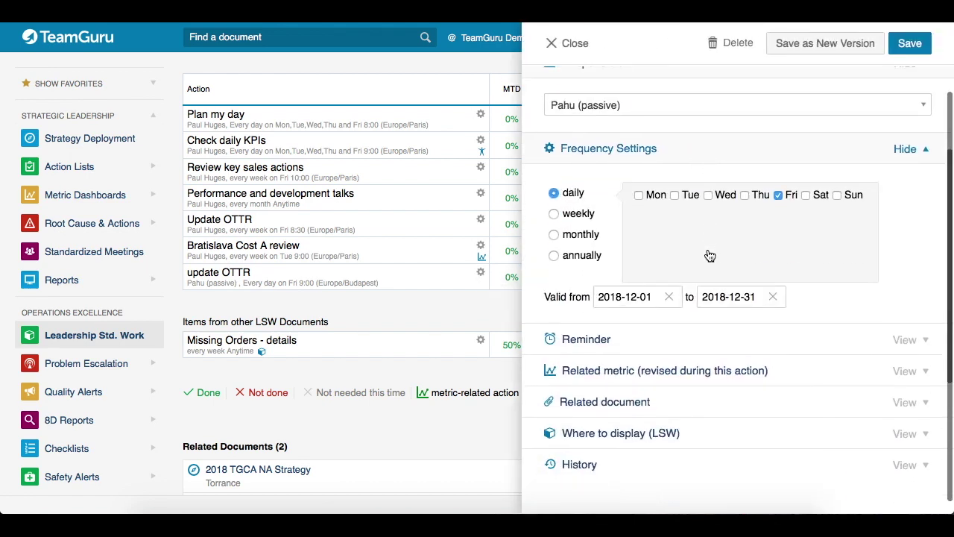
click(625, 445)
scroll(746, 413, down, 1)
click(701, 428)
text(LSW)
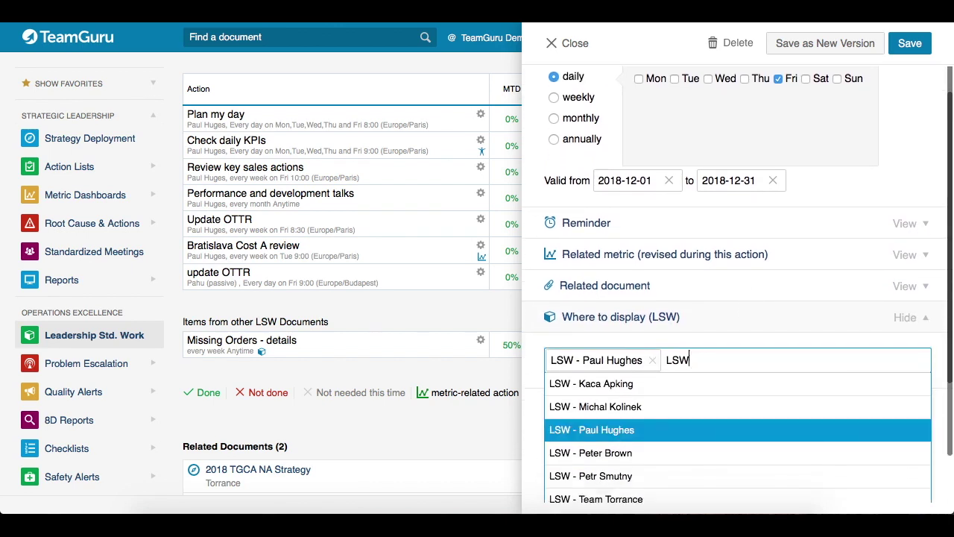
scroll(646, 427, down, 1)
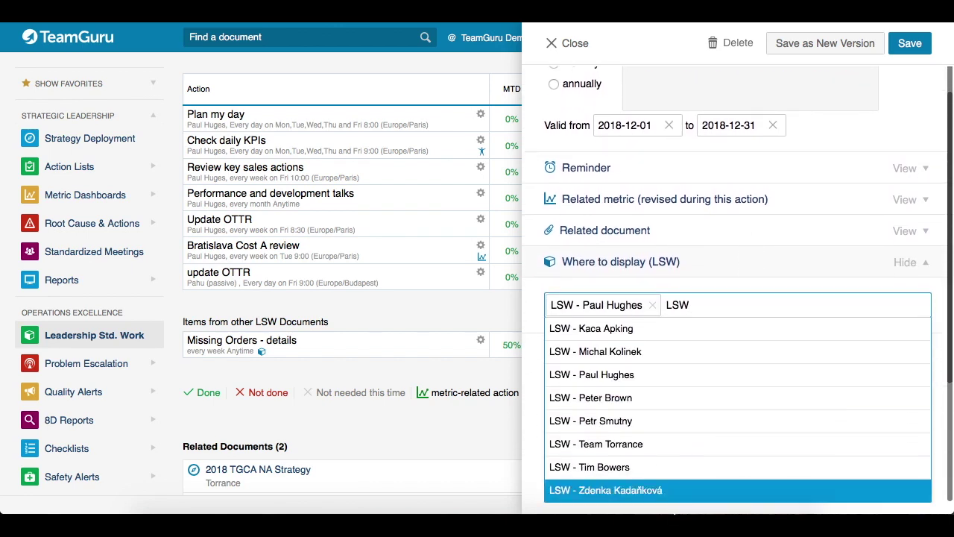
click(646, 386)
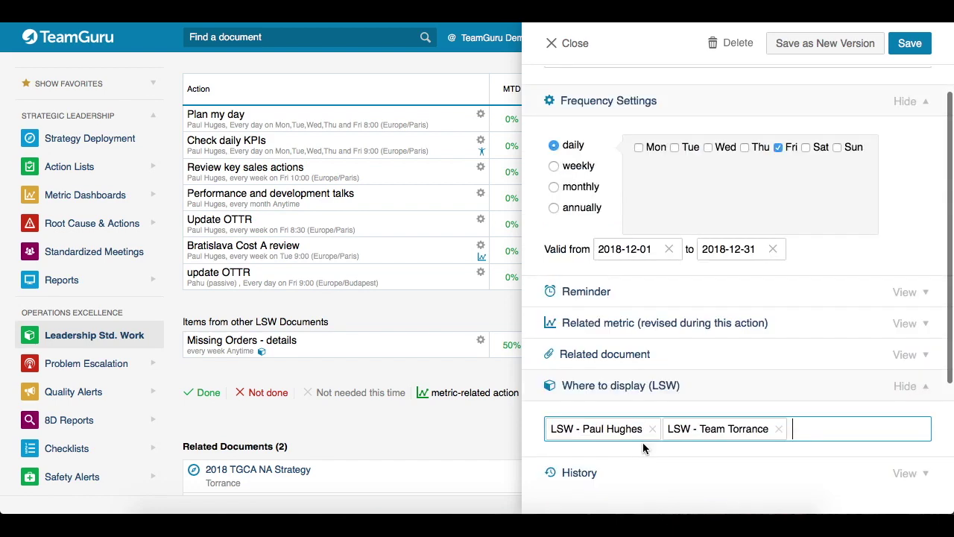
click(910, 45)
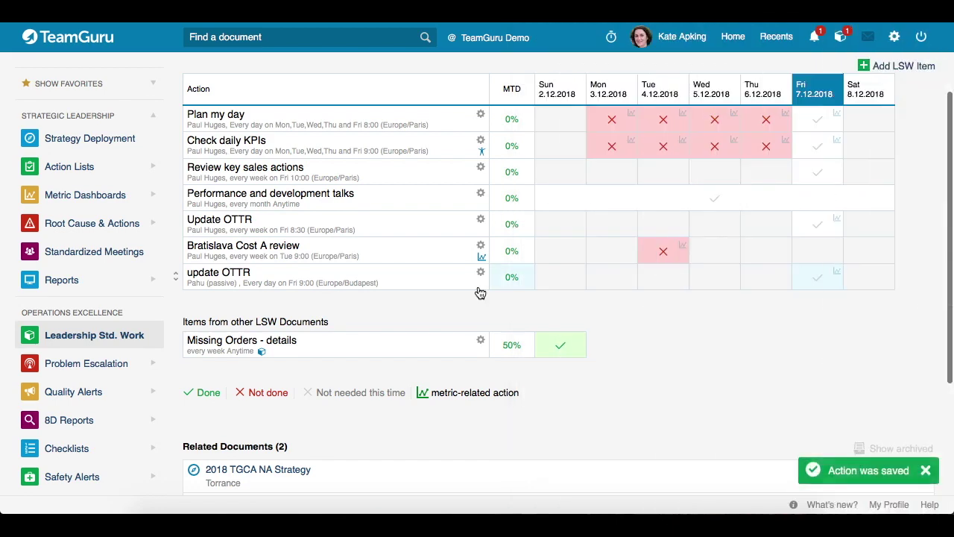